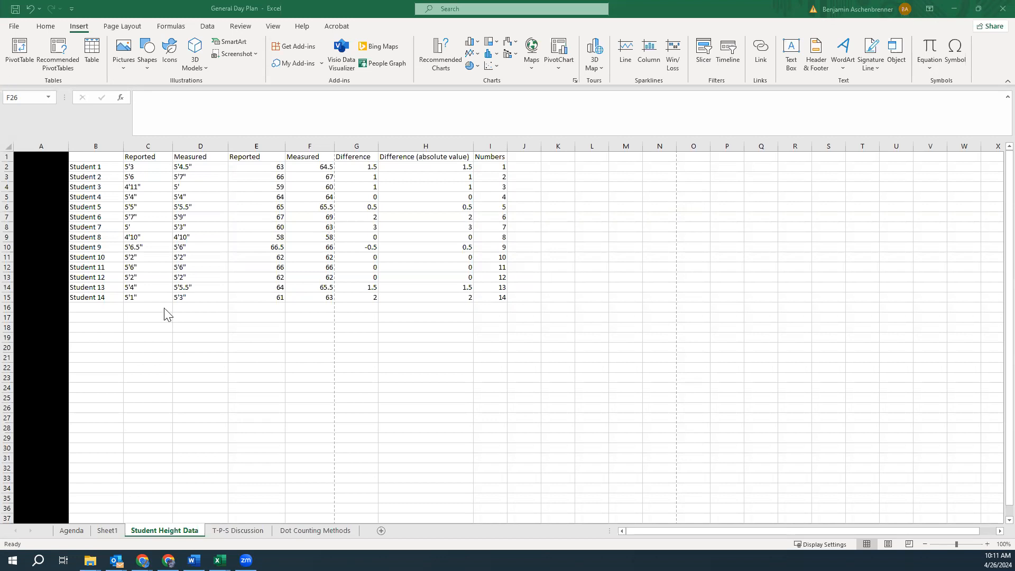
Draw a horizontal number line with three vertical tick marks in the empty area to the right of the data
{"action": "left_click", "coordinate": [572, 180]}
{"action": "left_click", "coordinate": [570, 176]}
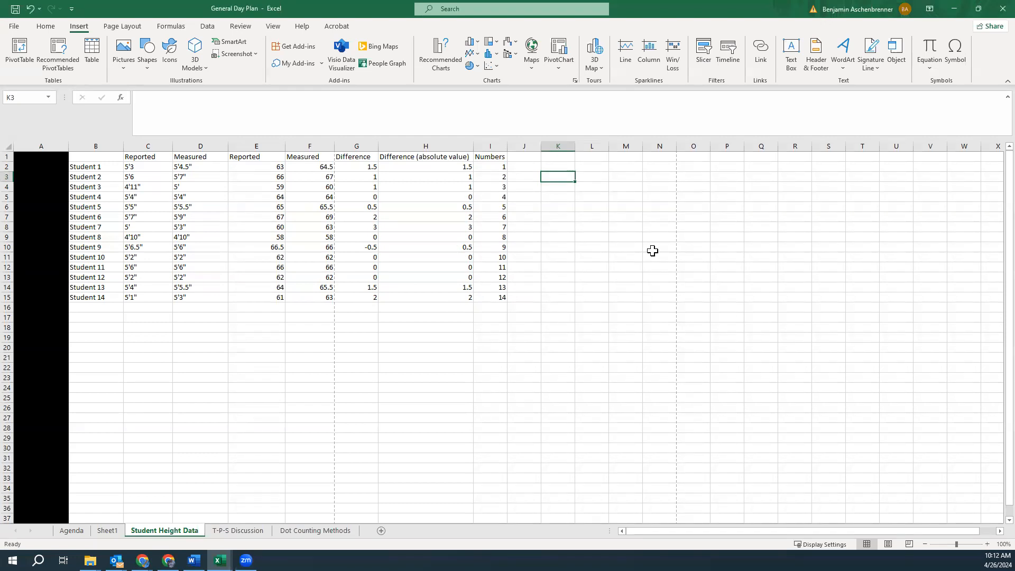
{"action": "left_click", "coordinate": [604, 178]}
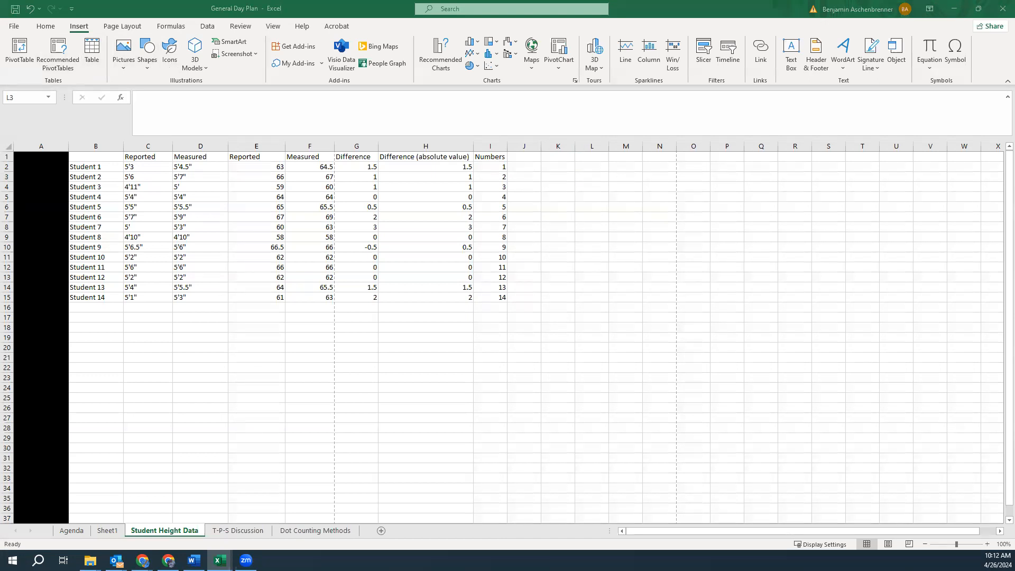
{"action": "left_click_drag", "start_coordinate": [547, 205], "coordinate": [860, 205]}
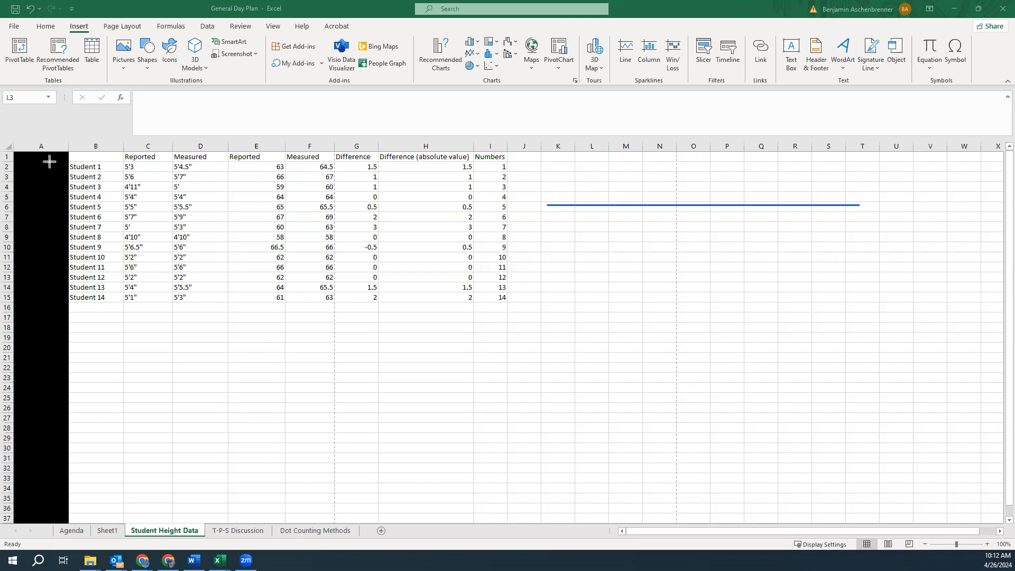
{"action": "left_click_drag", "start_coordinate": [628, 189], "coordinate": [628, 218]}
{"action": "left_click_drag", "start_coordinate": [704, 192], "coordinate": [704, 216]}
{"action": "left_click_drag", "start_coordinate": [783, 191], "coordinate": [784, 215]}
{"action": "left_click", "coordinate": [155, 183]}
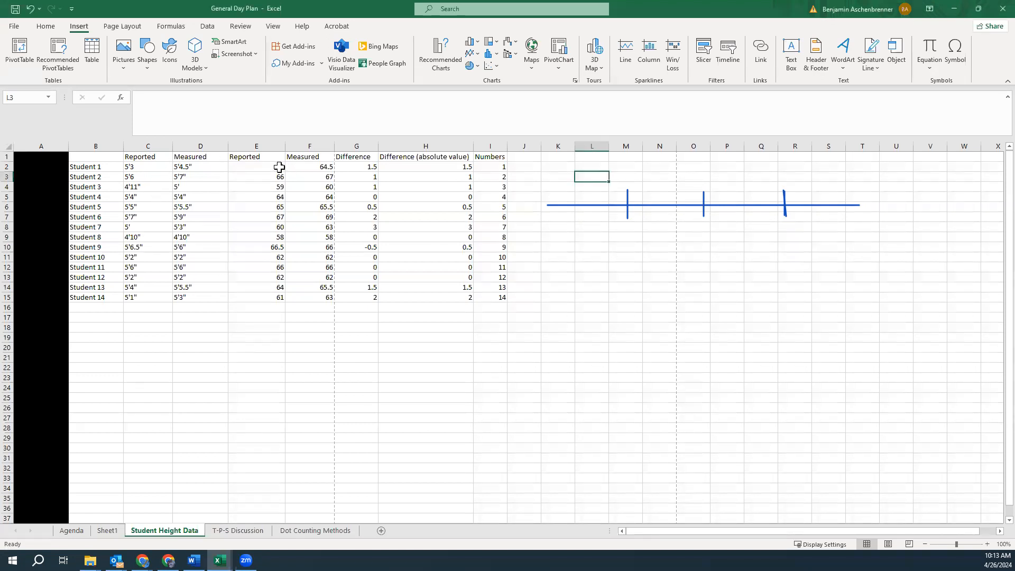
Copy the Measured heights F2:F15 into column U starting at U2
{"action": "left_click_drag", "start_coordinate": [320, 167], "coordinate": [324, 300]}
{"action": "key", "text": "ctrl+c"}
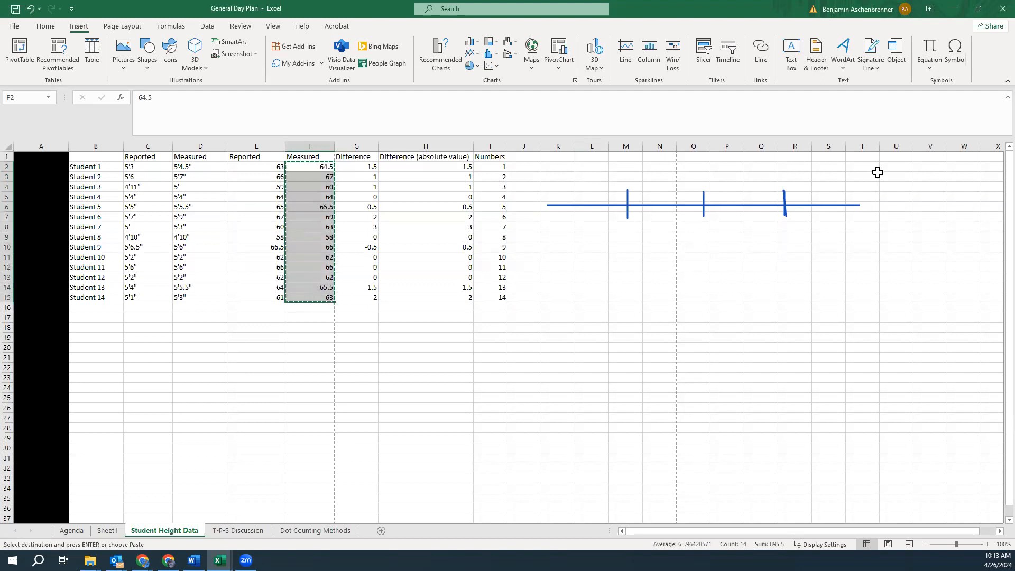
{"action": "left_click", "coordinate": [897, 175]}
{"action": "left_click", "coordinate": [900, 166]}
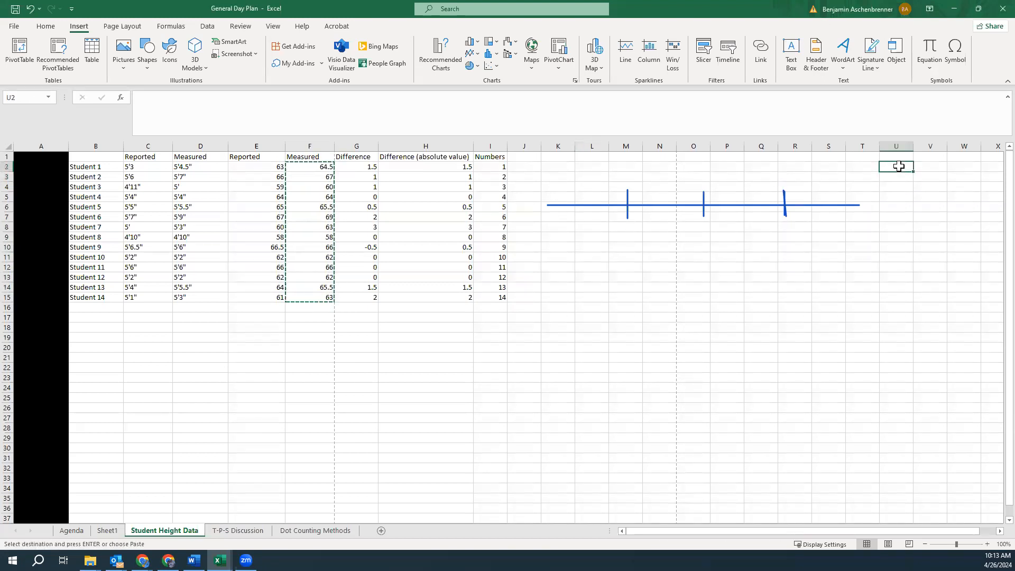
{"action": "key", "text": "ctrl+v"}
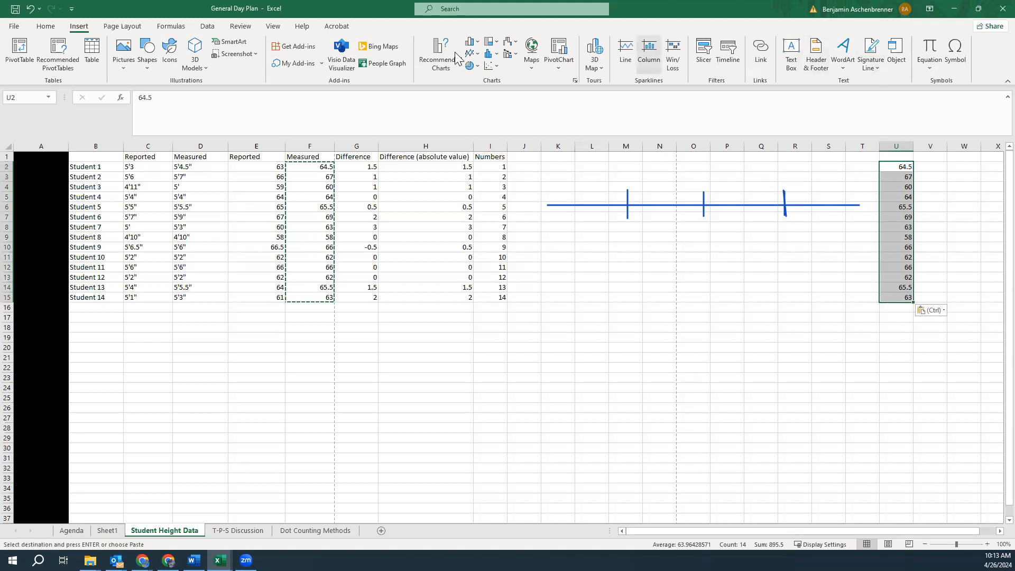
Sort the copied values in column U from smallest to largest
{"action": "left_click", "coordinate": [46, 26]}
{"action": "left_click", "coordinate": [838, 51]}
{"action": "left_click", "coordinate": [872, 94]}
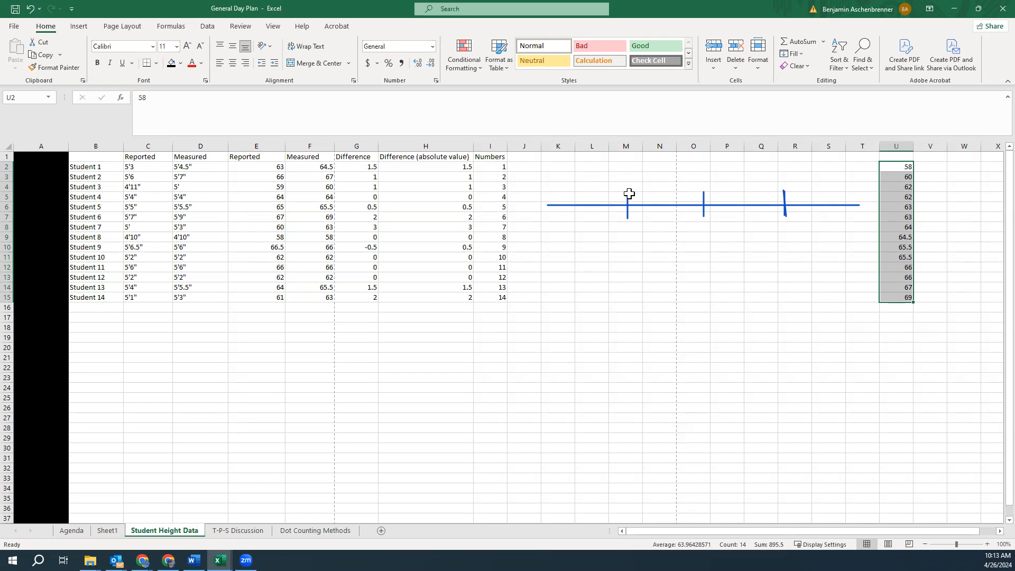
{"action": "left_click_drag", "start_coordinate": [628, 199], "coordinate": [628, 189]}
In E18, calculate the first quartile of the Reported heights E2:E15 with =QUARTILE.EXC(E2:E15,1)
{"action": "left_click", "coordinate": [269, 328]}
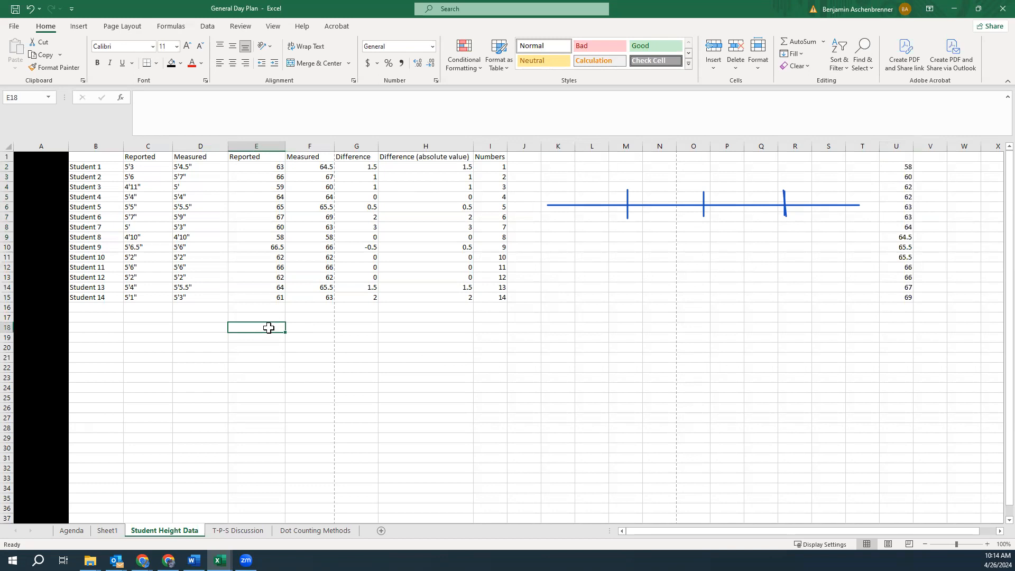
{"action": "type", "text": "="}
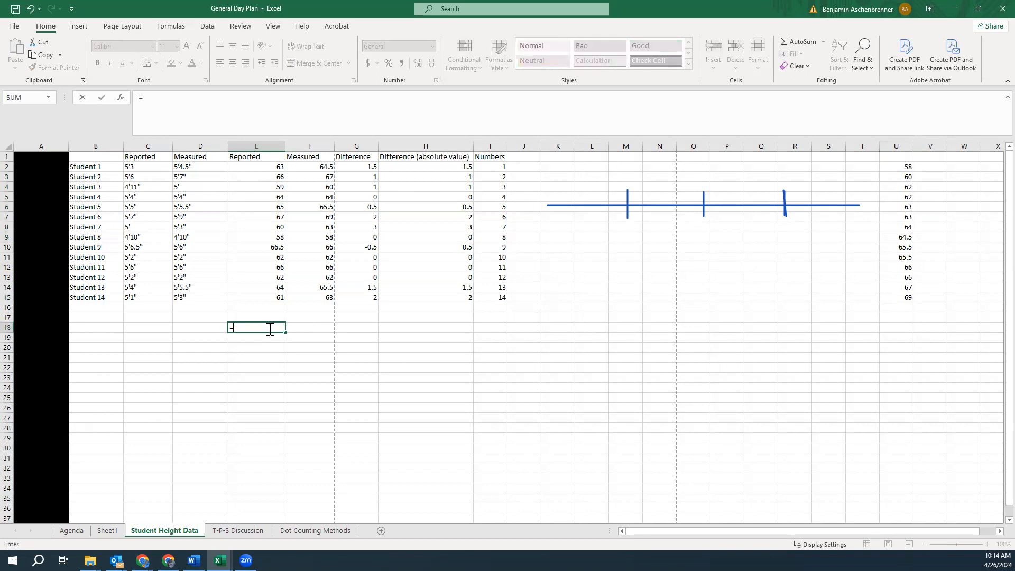
{"action": "type", "text": "quartile"}
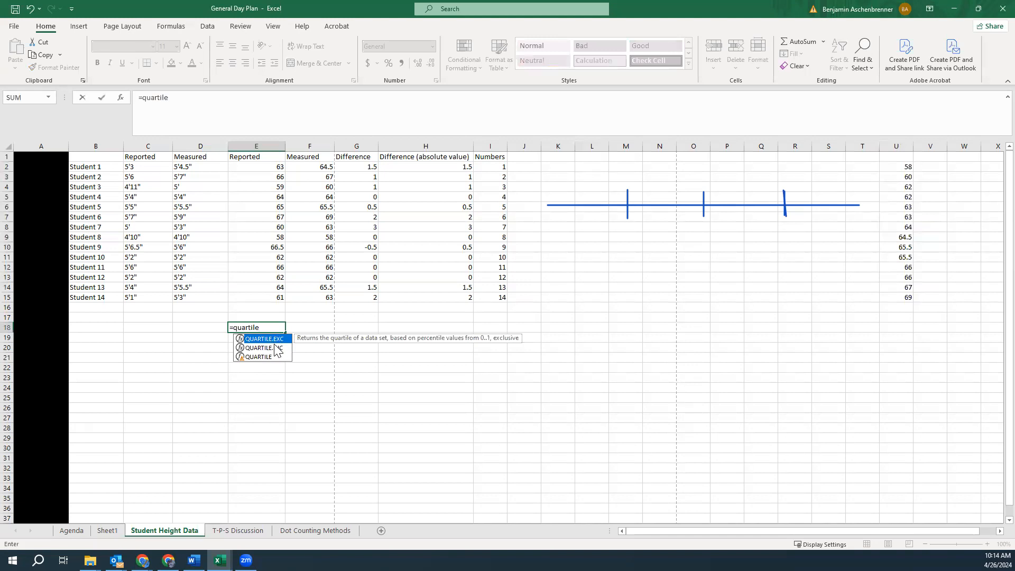
{"action": "type", "text": ".exc("}
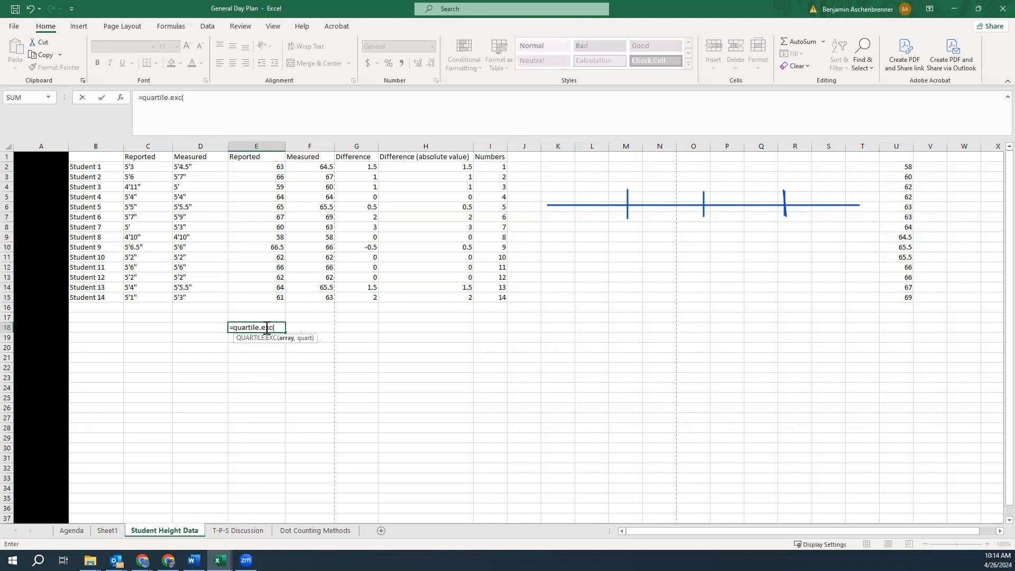
{"action": "left_click_drag", "start_coordinate": [270, 166], "coordinate": [267, 295]}
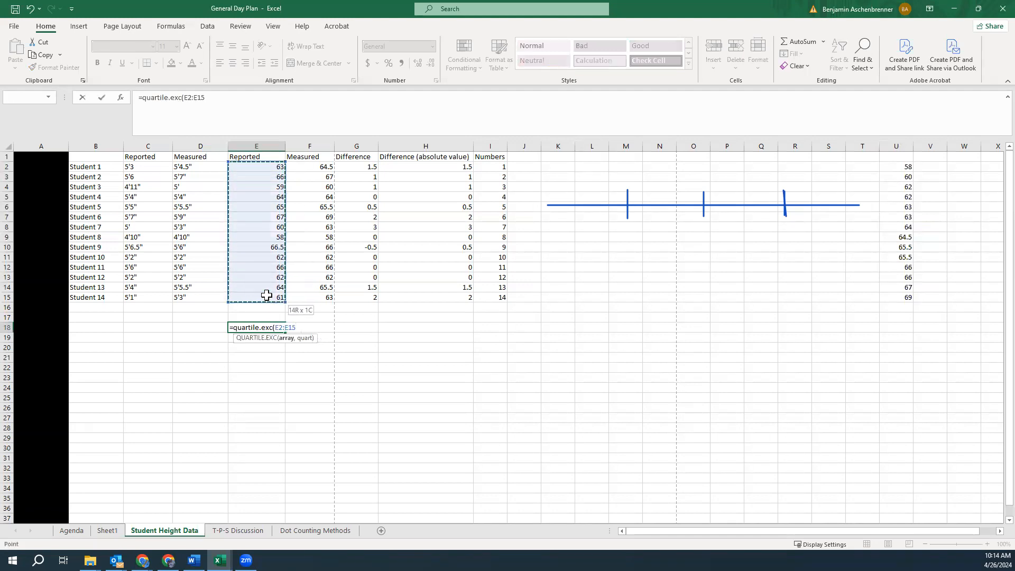
{"action": "type", "text": ")"}
{"action": "key", "text": "Return"}
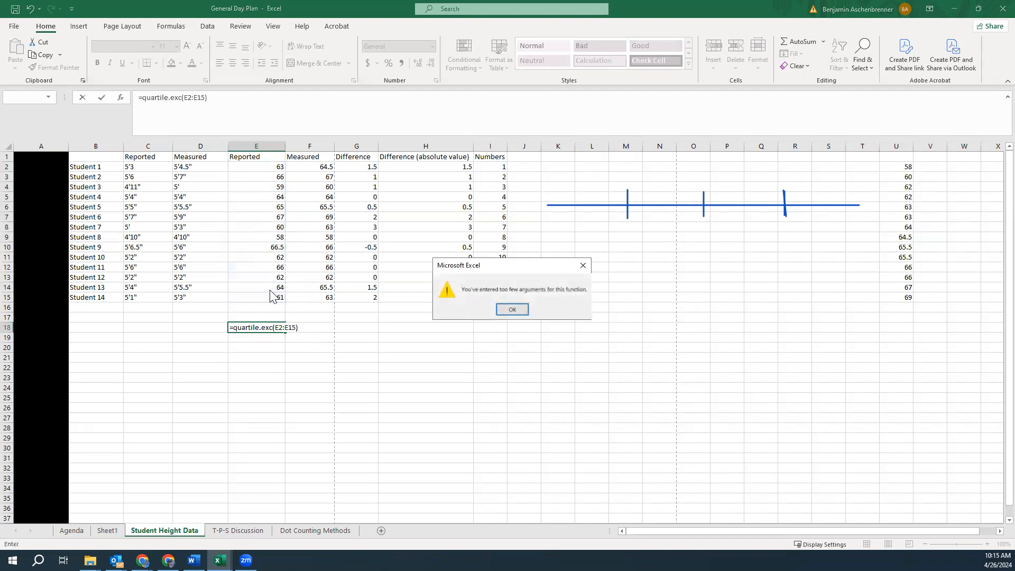
{"action": "left_click", "coordinate": [514, 310]}
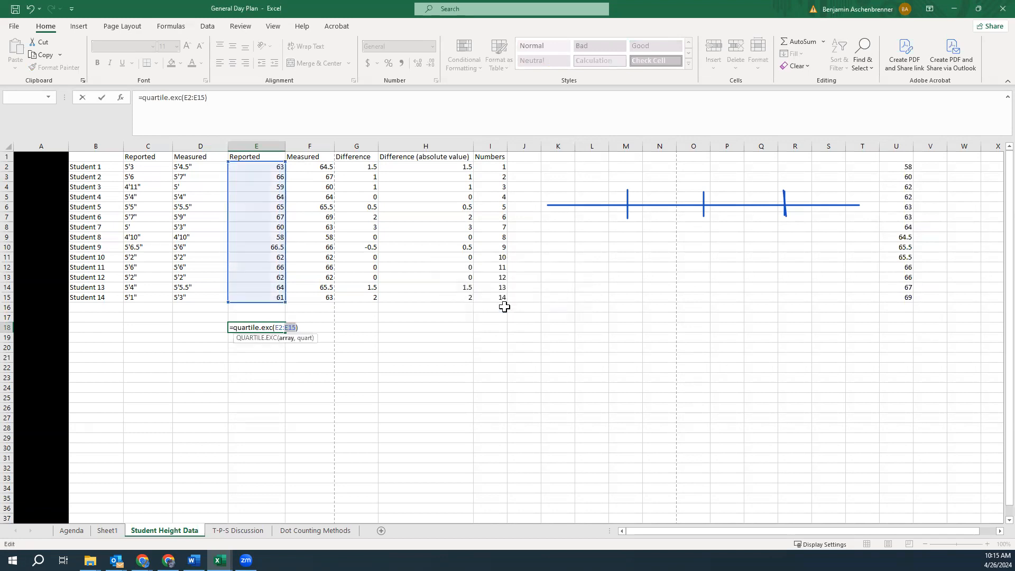
{"action": "type", "text": ",1"}
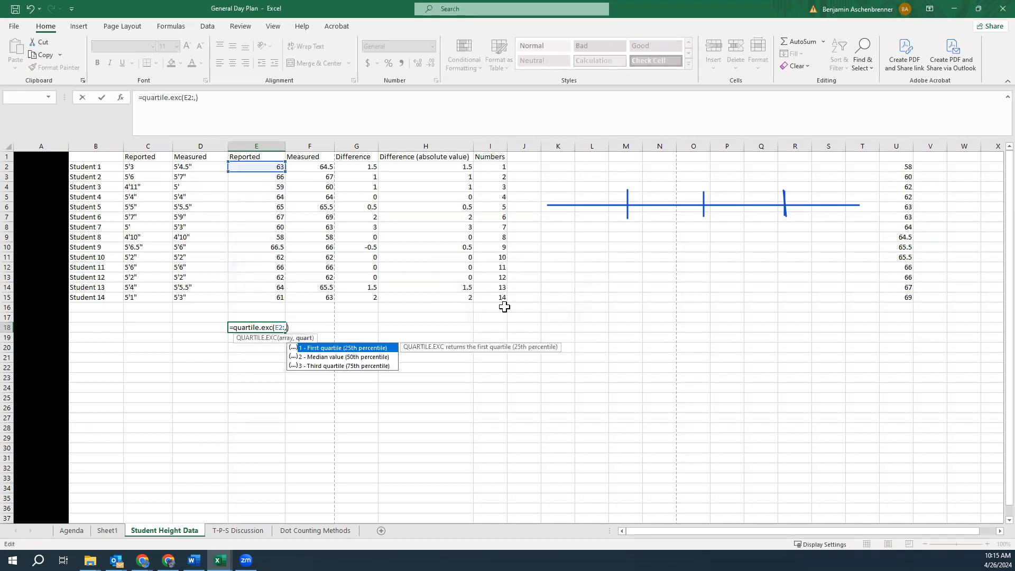
{"action": "key", "text": "BackSpace"}
{"action": "key", "text": "BackSpace"}
{"action": "key", "text": "BackSpace"}
{"action": "left_click_drag", "start_coordinate": [250, 166], "coordinate": [252, 293]}
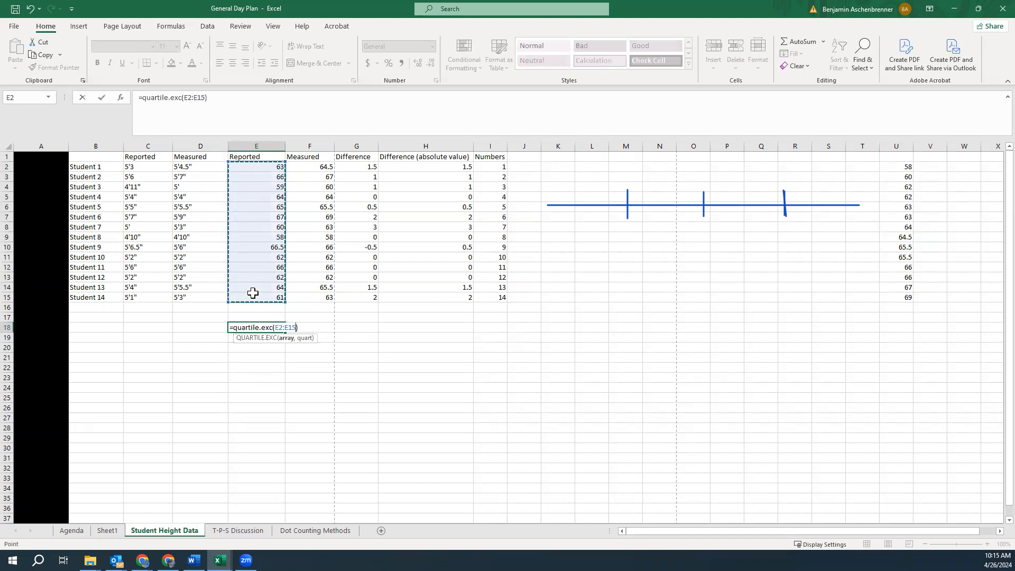
{"action": "type", "text": ",1))"}
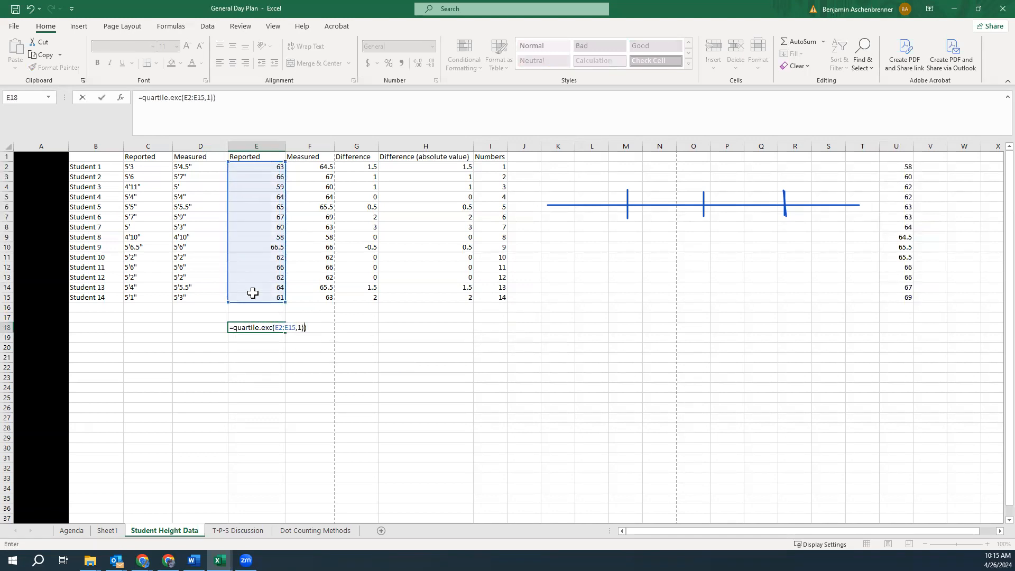
{"action": "key", "text": "Return"}
In E19, calculate the first quartile of E2:E15 with =QUARTILE.INC(E2:E15,1)
{"action": "left_click", "coordinate": [499, 319]}
{"action": "left_click", "coordinate": [257, 329]}
{"action": "double_click", "coordinate": [260, 328]}
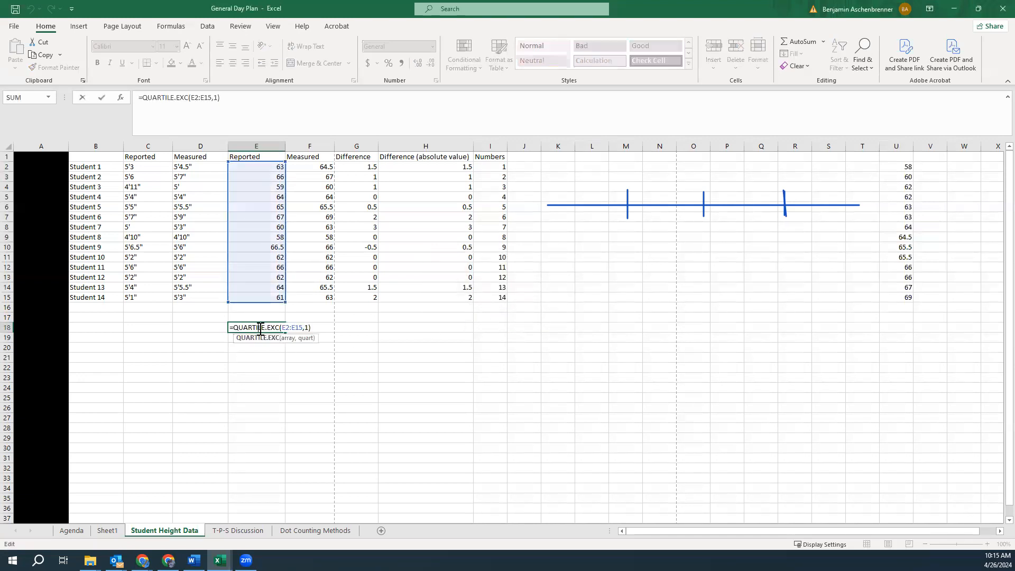
{"action": "key", "text": "Return"}
{"action": "type", "text": "=quartile.i"}
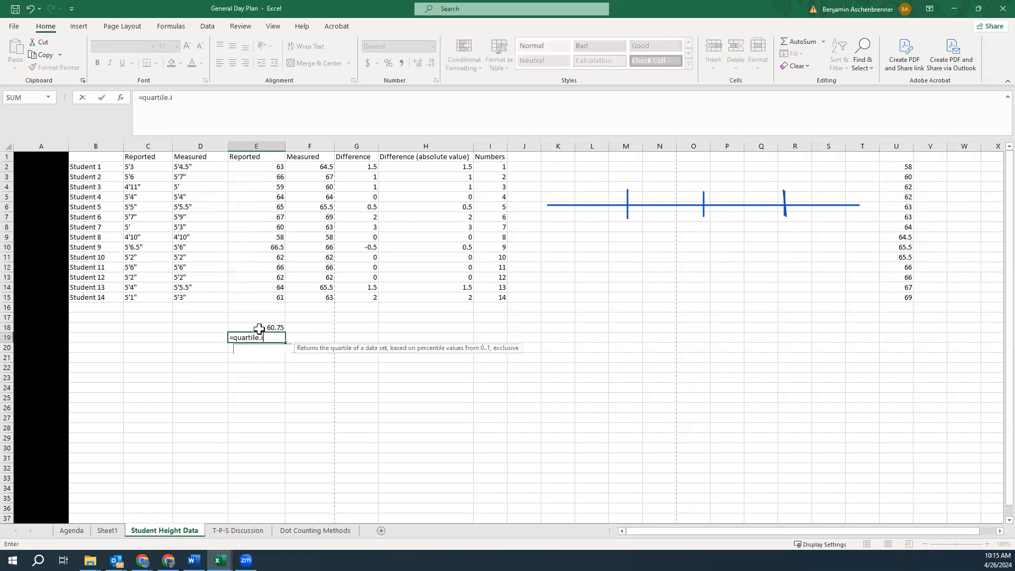
{"action": "type", "text": "nc("}
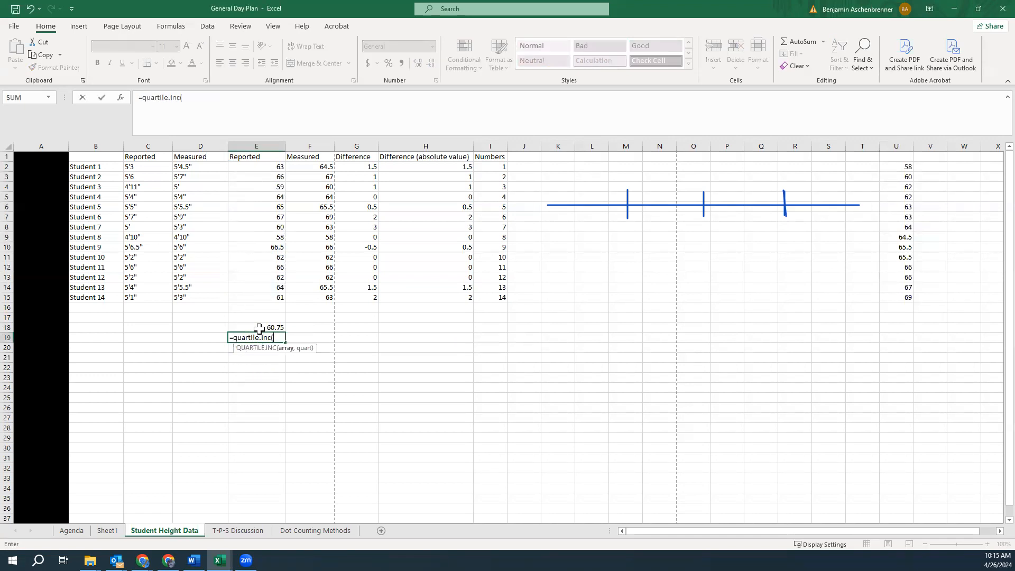
{"action": "left_click_drag", "start_coordinate": [273, 167], "coordinate": [266, 293]}
{"action": "type", "text": ",1)"}
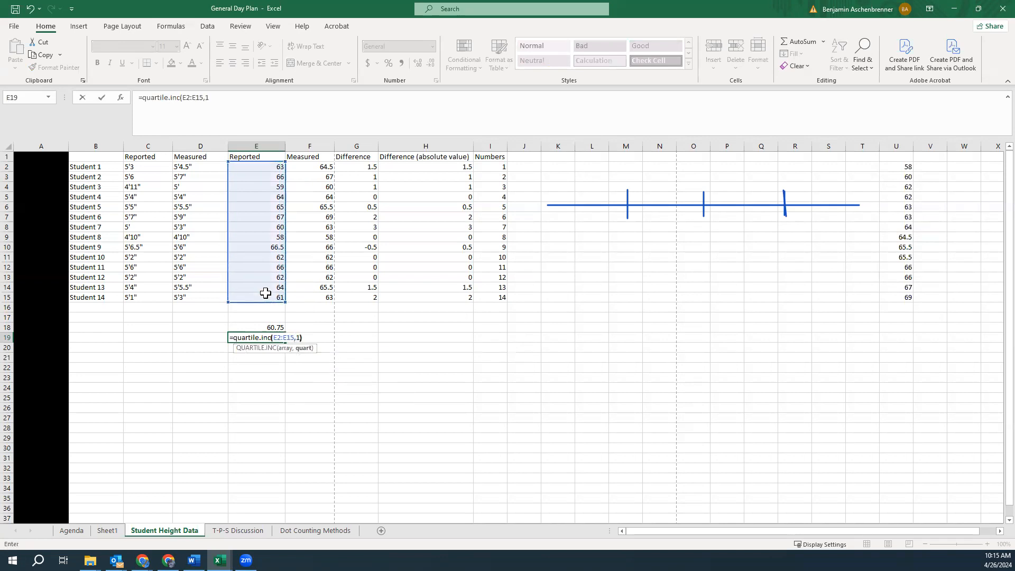
{"action": "key", "text": "Return"}
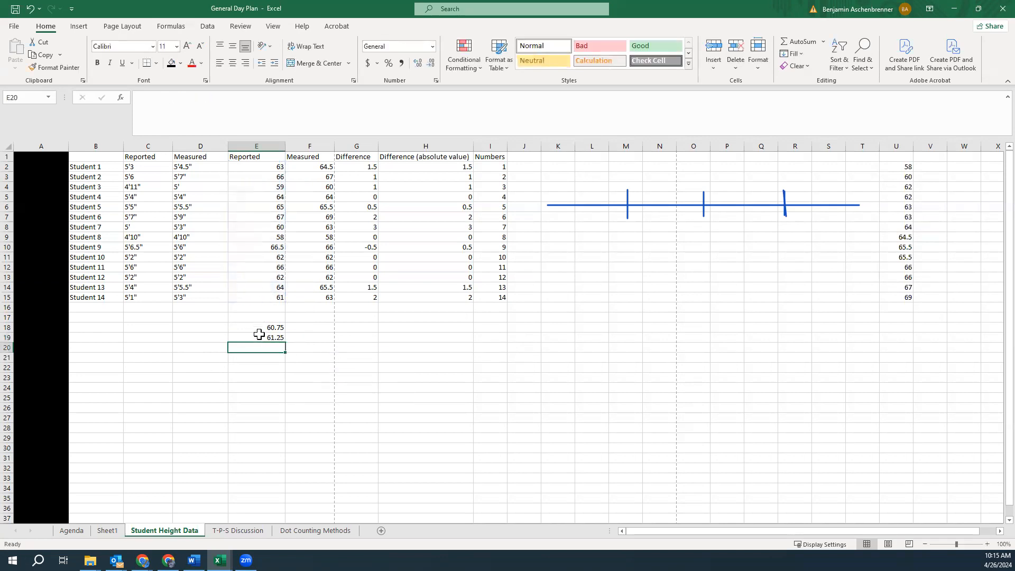
In G18, calculate the first-quartile position with =1/4*(14+1)
{"action": "left_click_drag", "start_coordinate": [265, 329], "coordinate": [265, 339]}
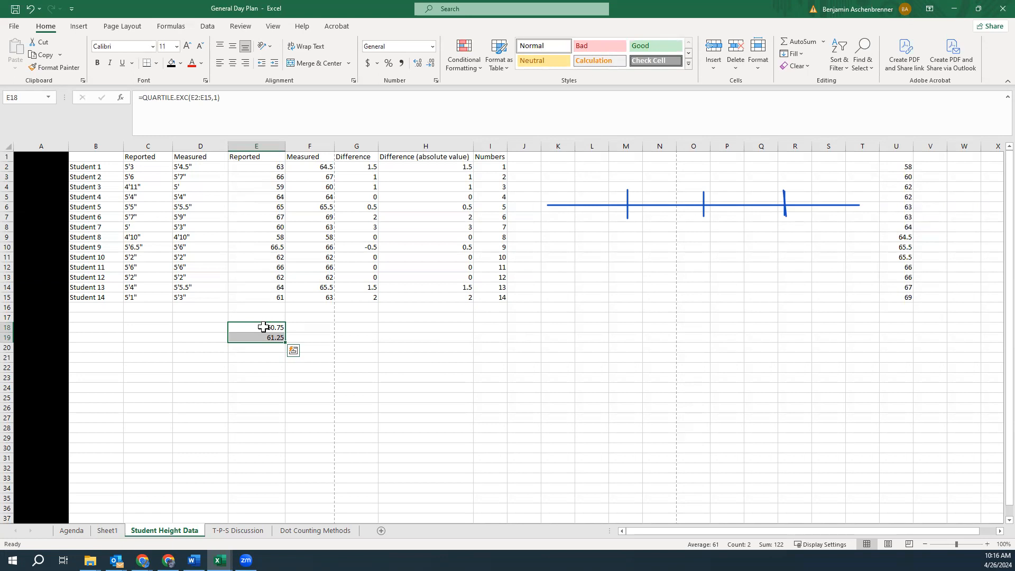
{"action": "left_click", "coordinate": [365, 327]}
{"action": "type", "text": "=1/4"}
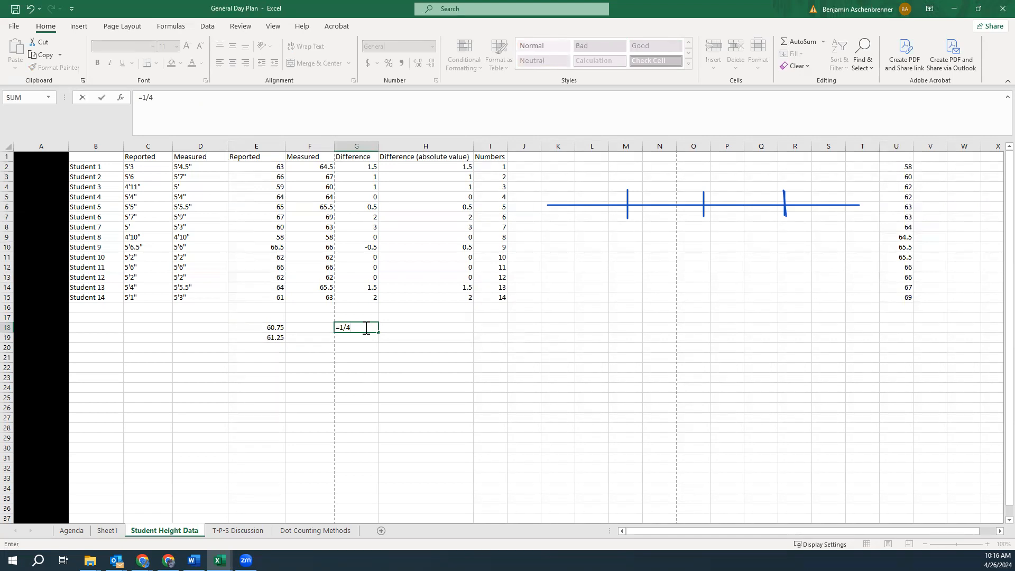
{"action": "type", "text": "*(14+1)"}
{"action": "key", "text": "Return"}
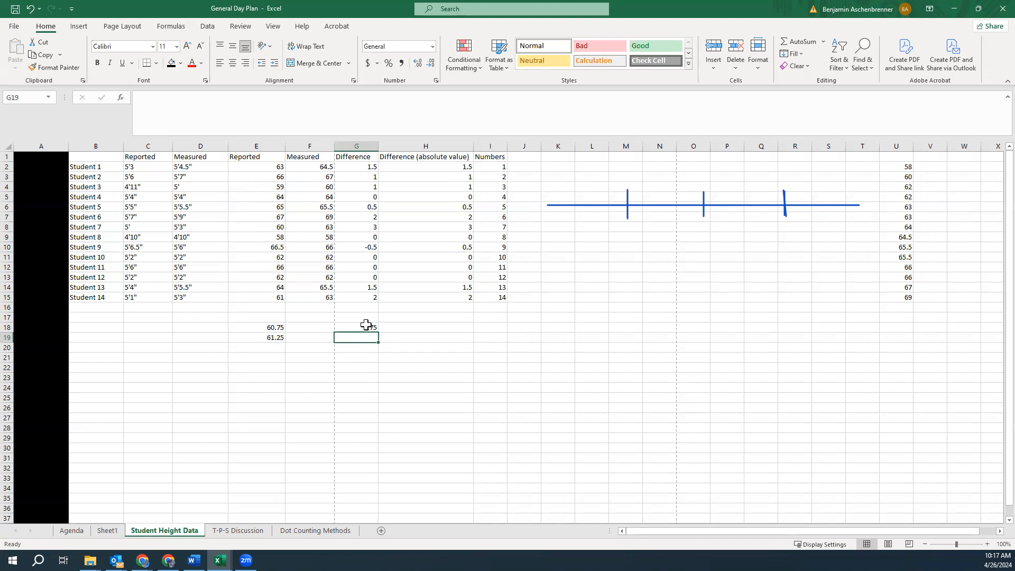
Mark five x's across K19:O19 and enter 3 beneath the middle one in M20
{"action": "left_click", "coordinate": [560, 337]}
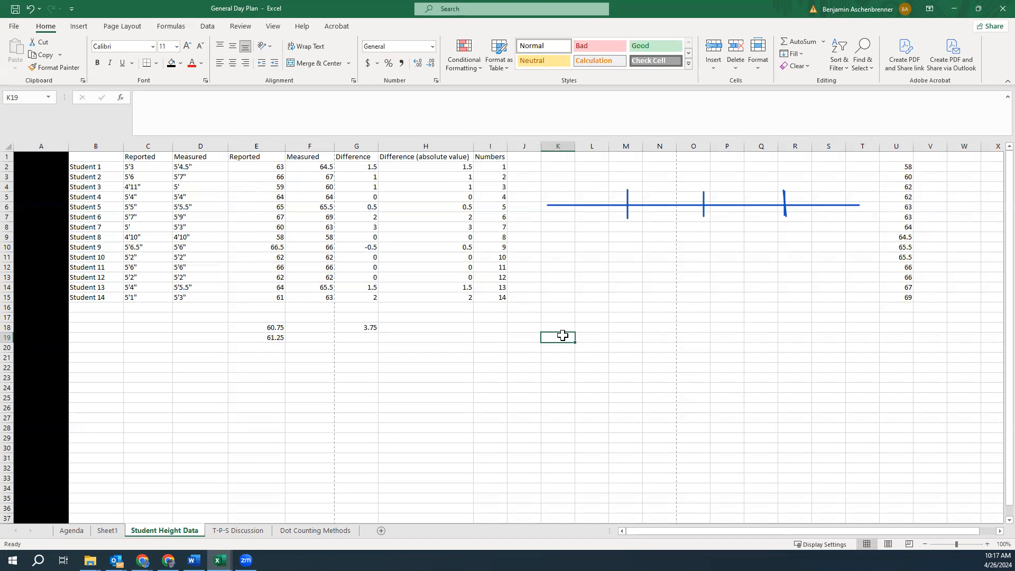
{"action": "type", "text": "x\tx\tx\tx\tx"}
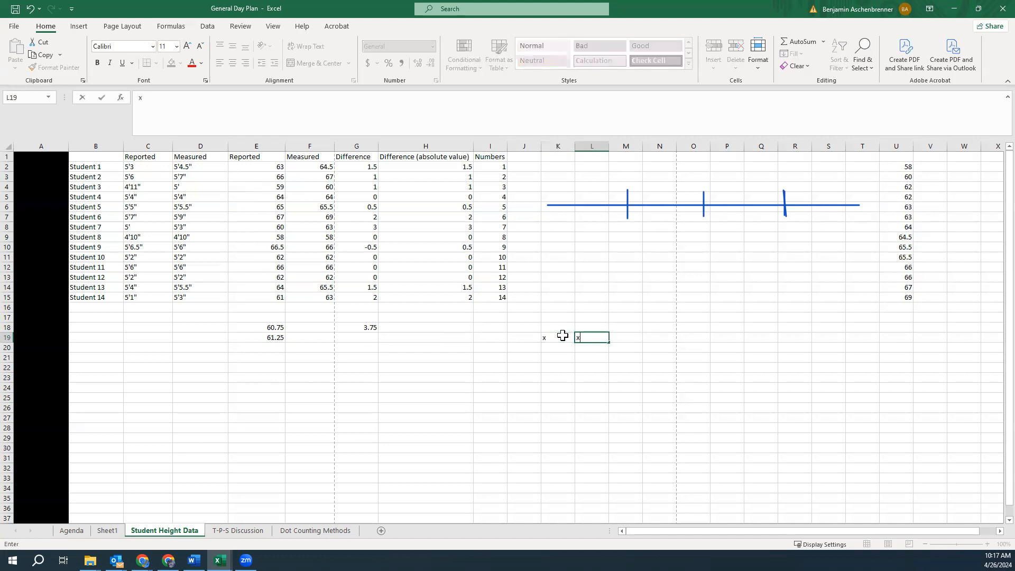
{"action": "key", "text": "Tab"}
{"action": "key", "text": "Left"}
{"action": "key", "text": "Left"}
{"action": "key", "text": "Left"}
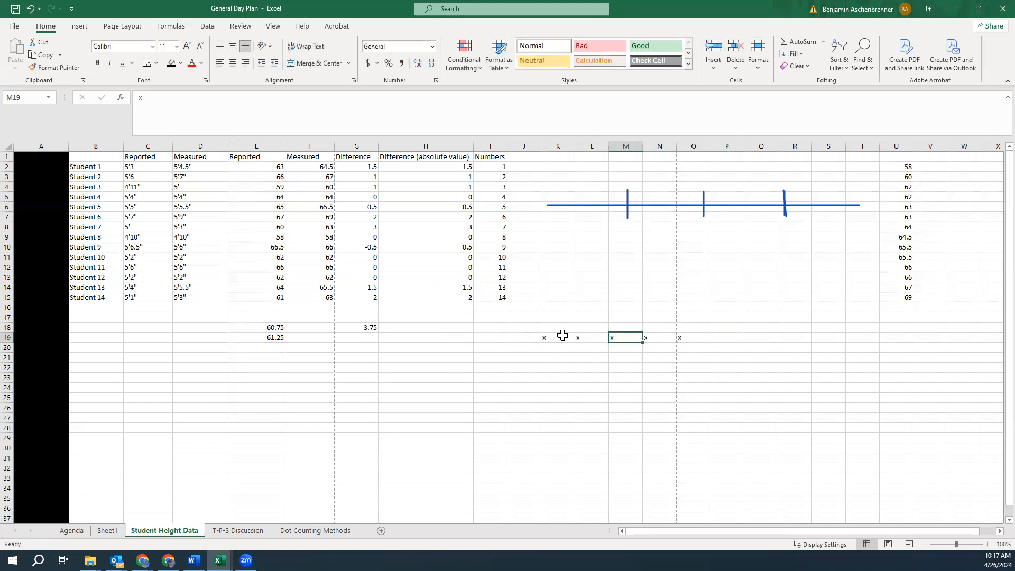
{"action": "key", "text": "Down"}
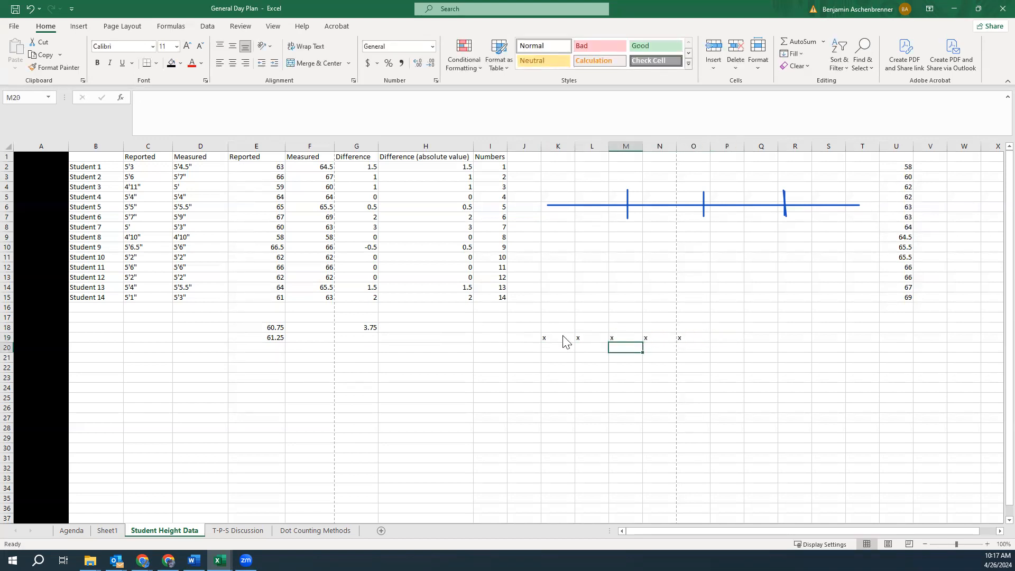
{"action": "type", "text": "3"}
{"action": "key", "text": "Up"}
{"action": "key", "text": "Down"}
Enter the text (5+1)/2 in P19 beside the row of x's
{"action": "left_click", "coordinate": [734, 338]}
{"action": "type", "text": "5+"}
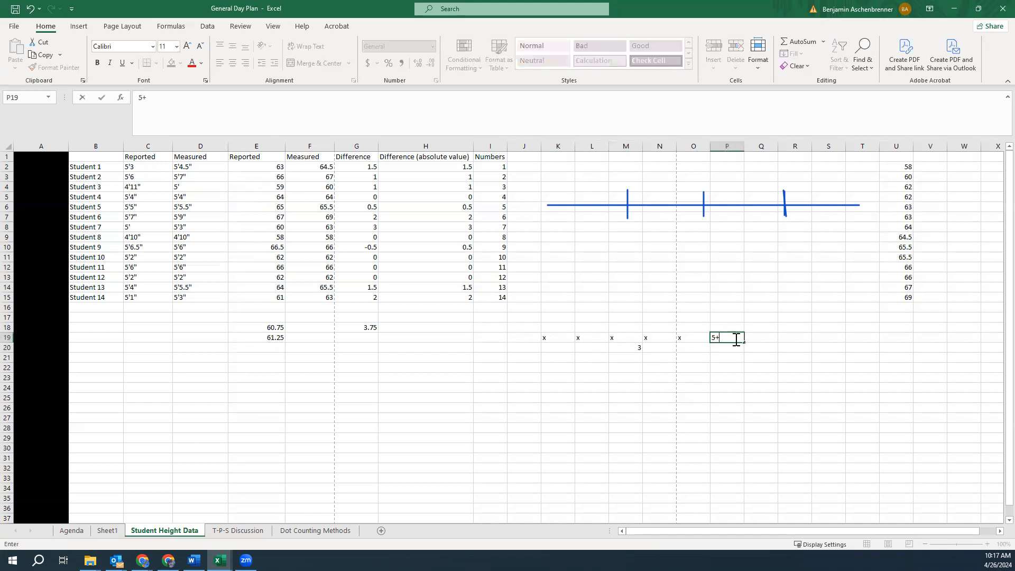
{"action": "type", "text": "1)/2"}
{"action": "left_click", "coordinate": [713, 337]}
{"action": "type", "text": "("}
{"action": "left_click", "coordinate": [587, 359]}
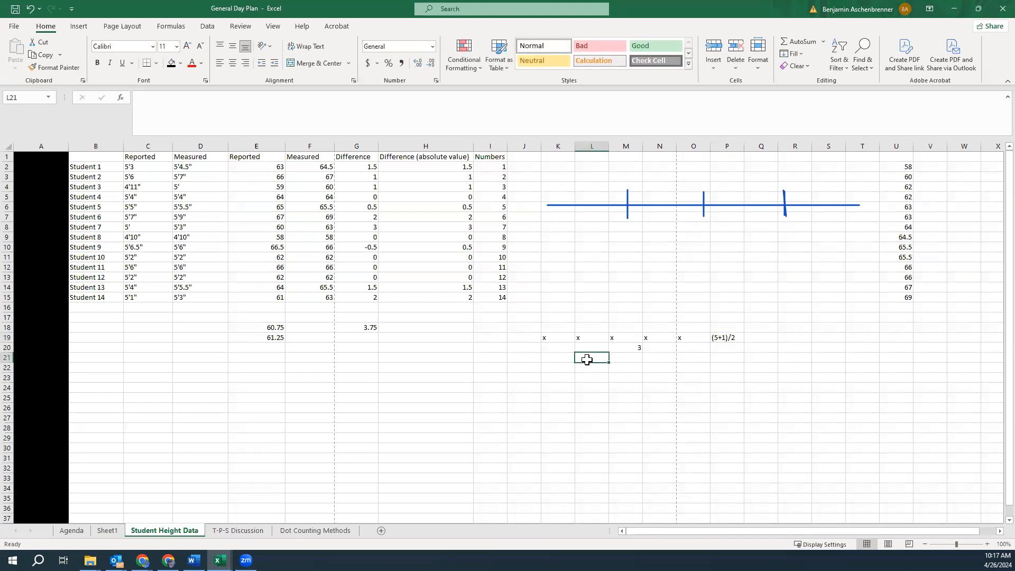
Mark four x's across L21:O21 and enter the text (5-1)/2 in P21
{"action": "type", "text": "x"}
{"action": "key", "text": "Tab"}
{"action": "type", "text": "x"}
{"action": "key", "text": "Tab"}
{"action": "type", "text": "x"}
{"action": "key", "text": "Tab"}
{"action": "type", "text": "x"}
{"action": "key", "text": "Tab"}
{"action": "type", "text": "("}
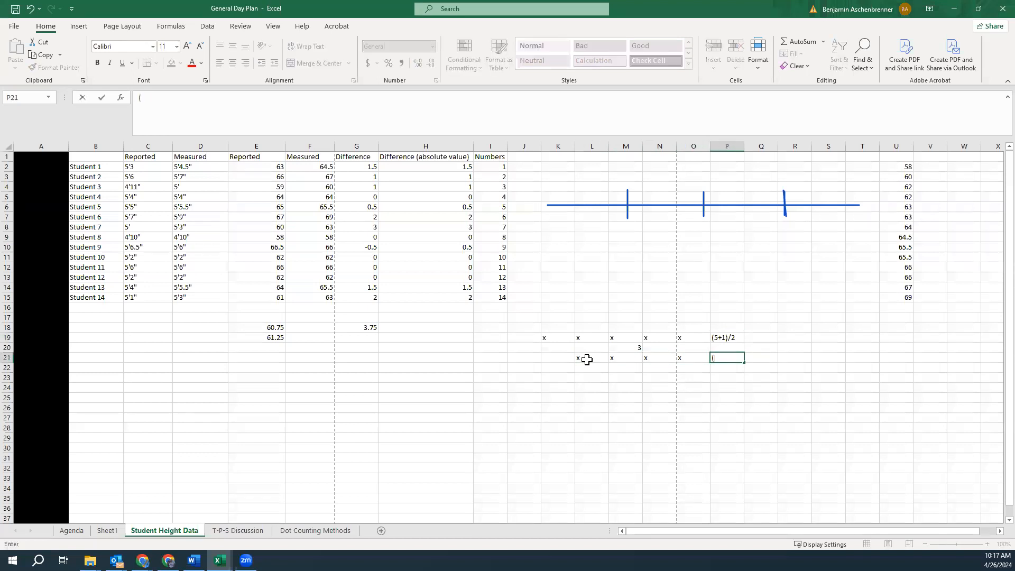
{"action": "type", "text": "4"}
{"action": "key", "text": "BackSpace"}
{"action": "type", "text": "5-1)/2"}
Enter 2 in M22 beneath the second row of x's
{"action": "left_click", "coordinate": [588, 369]}
{"action": "left_click", "coordinate": [645, 369]}
{"action": "type", "text": "2"}
{"action": "left_click", "coordinate": [632, 369]}
{"action": "type", "text": "2"}
{"action": "left_click", "coordinate": [658, 369]}
{"action": "left_click", "coordinate": [632, 347]}
{"action": "left_click", "coordinate": [635, 367]}
{"action": "left_click_drag", "start_coordinate": [739, 339], "coordinate": [739, 360]}
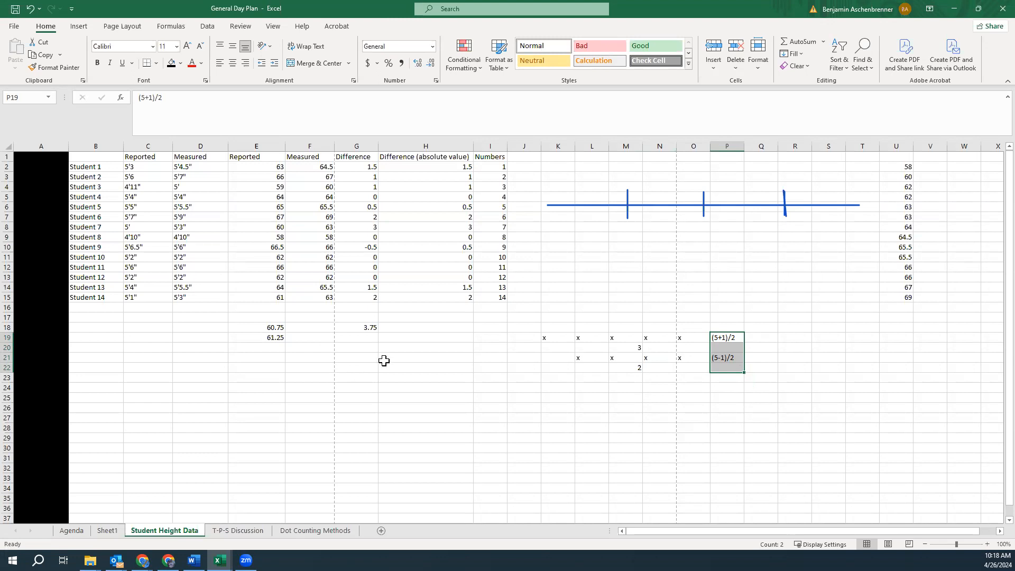
{"action": "left_click", "coordinate": [368, 338]}
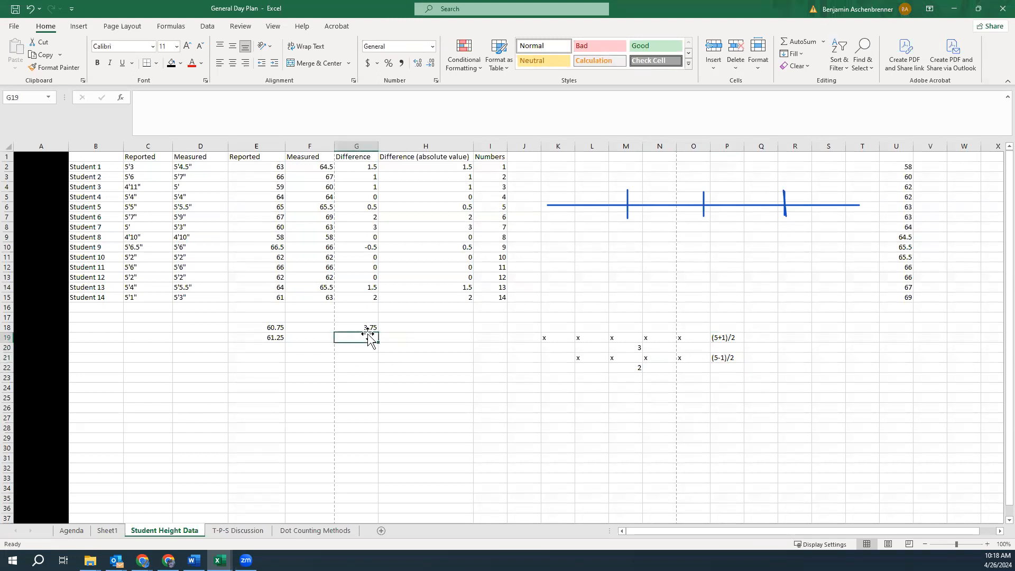
Enter the formula =1/4*(14-1) in G19
{"action": "type", "text": "=1/4"}
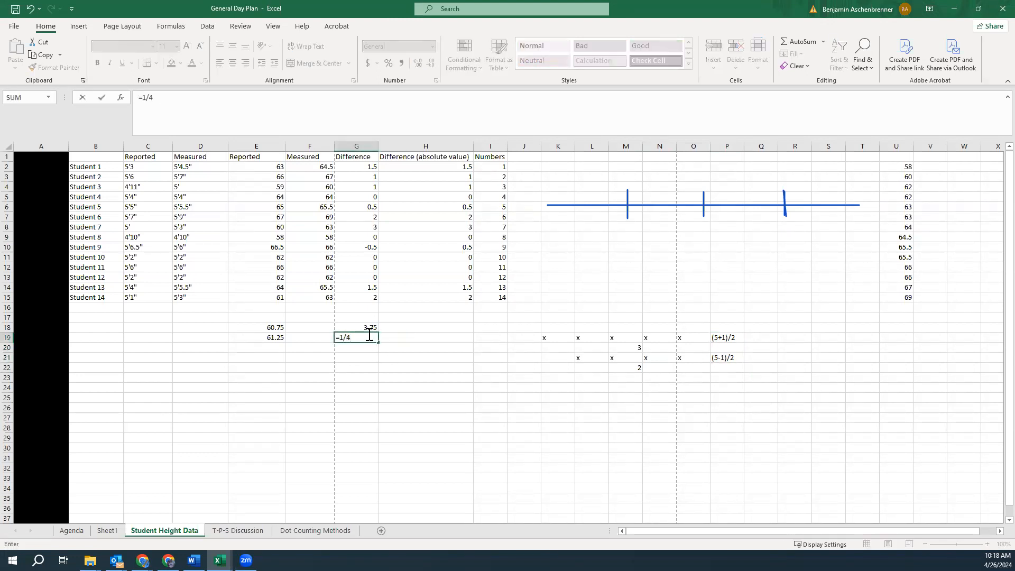
{"action": "type", "text": "*(14-1)"}
{"action": "key", "text": "Return"}
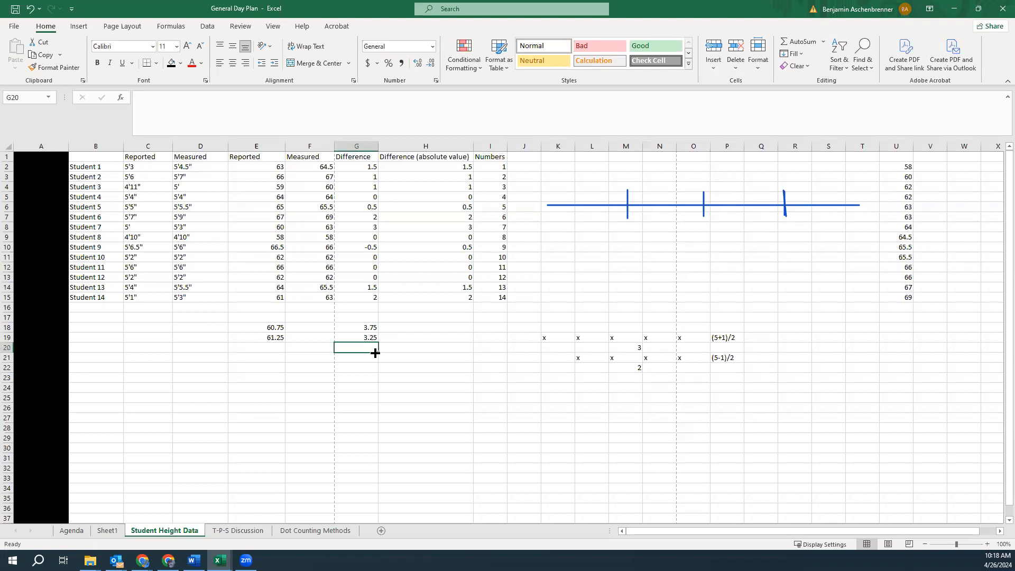
Enter the positions 3, 4, 3 and 4 in H17:H20 beside the quartile position formulas
{"action": "left_click", "coordinate": [371, 339]}
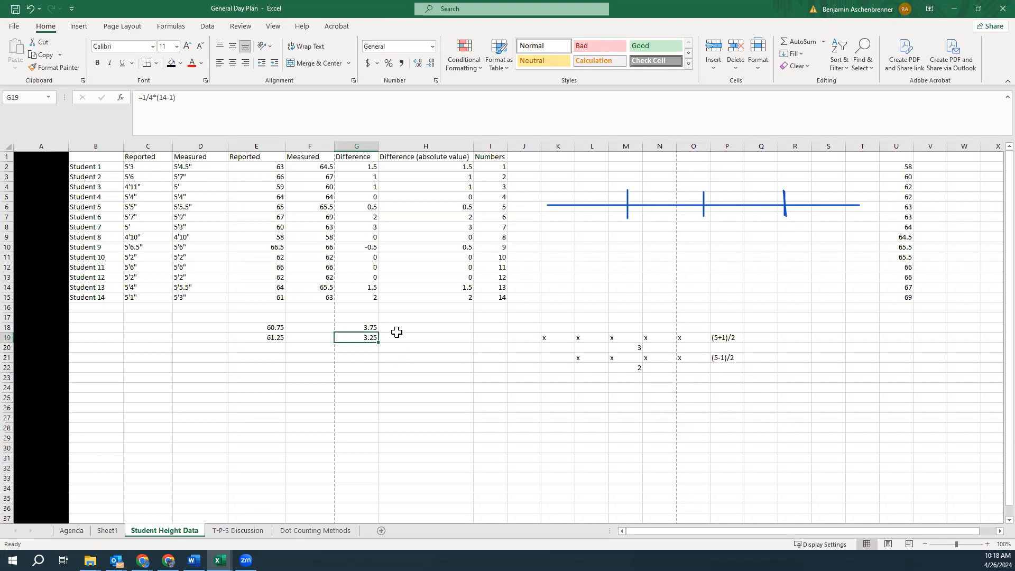
{"action": "left_click", "coordinate": [372, 330]}
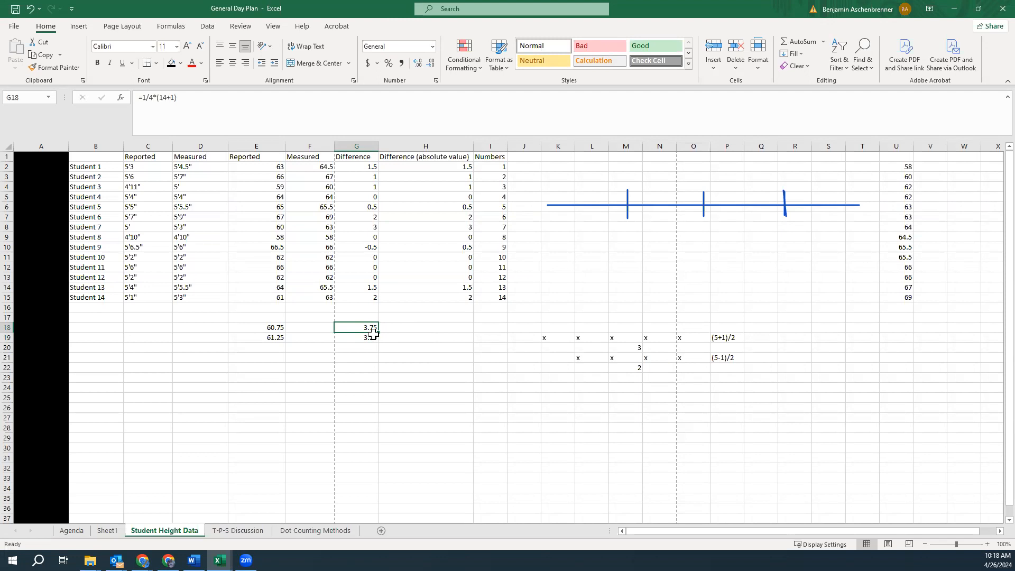
{"action": "left_click", "coordinate": [401, 316]}
{"action": "type", "text": "3"}
{"action": "left_click", "coordinate": [403, 328]}
{"action": "type", "text": "4"}
{"action": "left_click", "coordinate": [416, 341]}
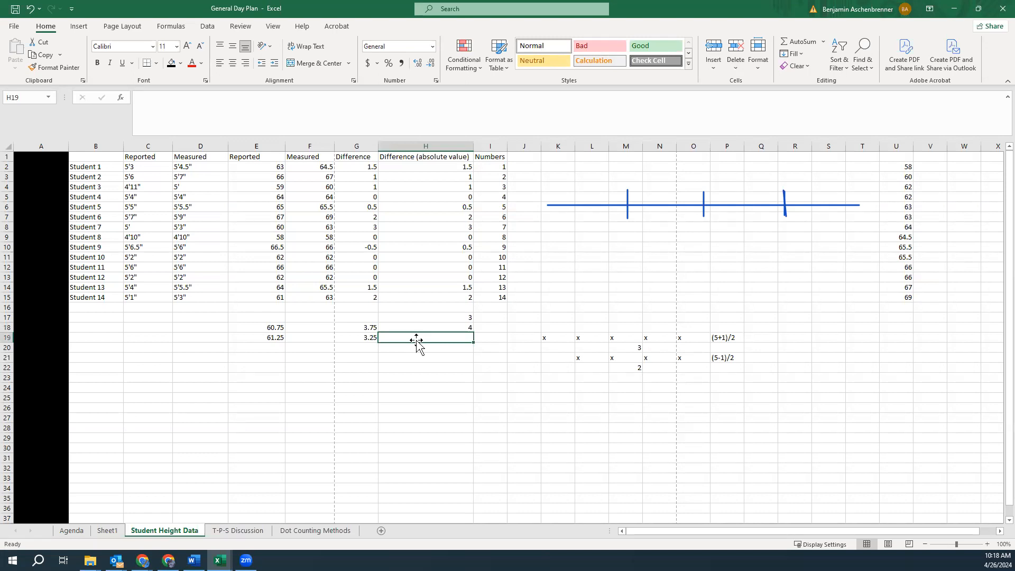
{"action": "type", "text": "3"}
{"action": "left_click", "coordinate": [420, 346]}
{"action": "type", "text": "4"}
Compare the position formulas in G18 and G19 with the numbers entered in H17:H20
{"action": "left_click", "coordinate": [438, 400]}
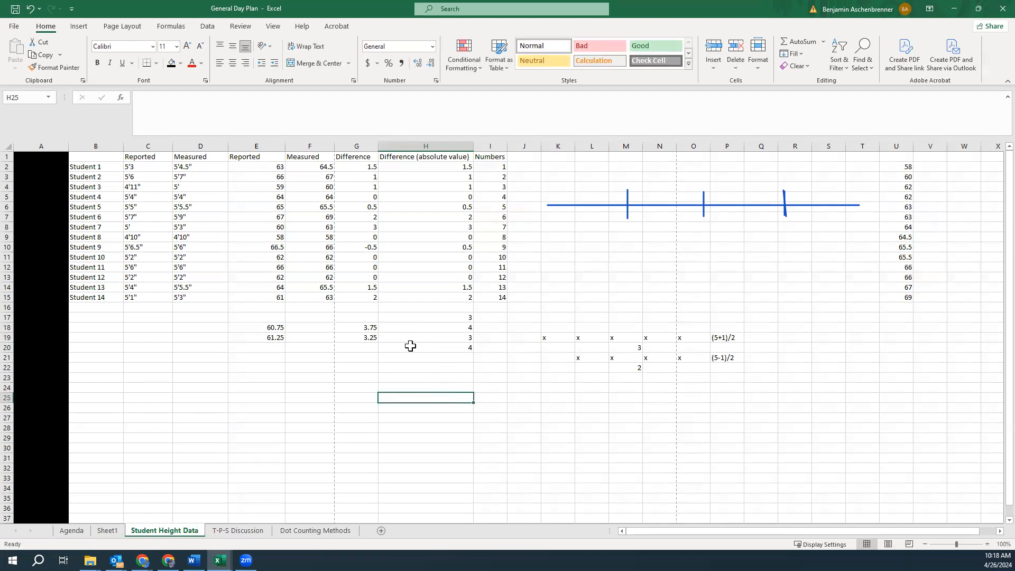
{"action": "left_click", "coordinate": [370, 338]}
{"action": "left_click", "coordinate": [376, 327]}
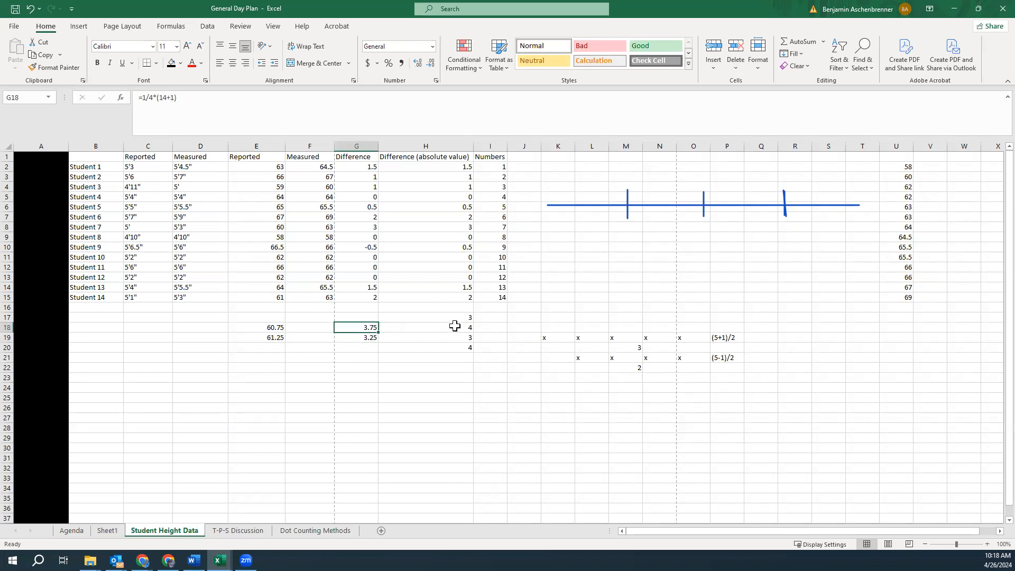
{"action": "left_click", "coordinate": [372, 339]}
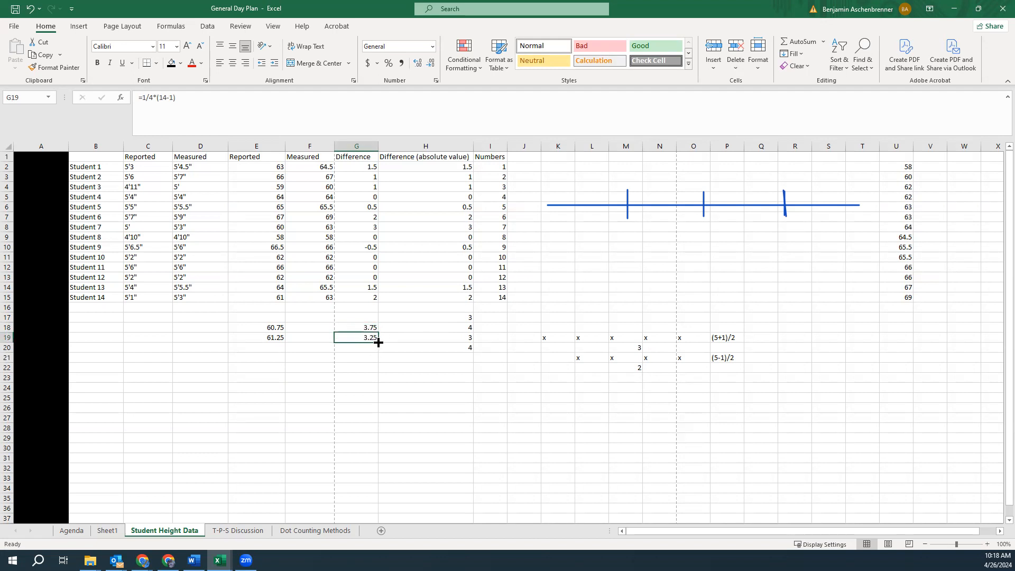
{"action": "left_click", "coordinate": [462, 318]}
{"action": "left_click", "coordinate": [459, 329]}
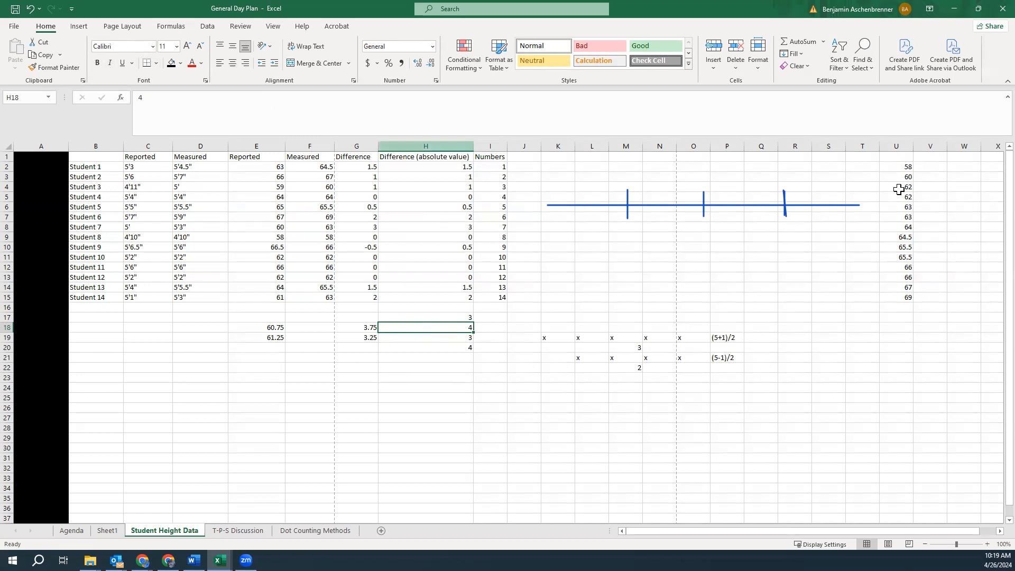
Number V2:V4 as 1, 2 and 3 in the EXC column beside the sorted heights
{"action": "left_click", "coordinate": [935, 167]}
{"action": "type", "text": "1"}
{"action": "key", "text": "Return"}
{"action": "type", "text": "2"}
{"action": "key", "text": "Return"}
{"action": "type", "text": "3"}
{"action": "left_click", "coordinate": [937, 159]}
{"action": "double_click", "coordinate": [938, 158]}
{"action": "left_click", "coordinate": [926, 229]}
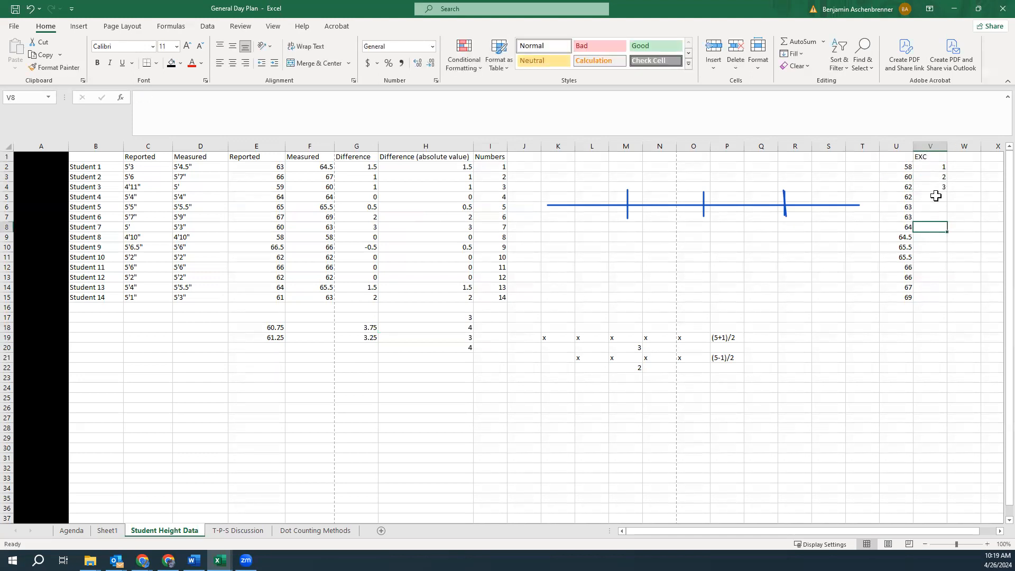
Enter 4 in V5 to continue the EXC position numbering
{"action": "left_click_drag", "start_coordinate": [552, 338], "coordinate": [685, 343]}
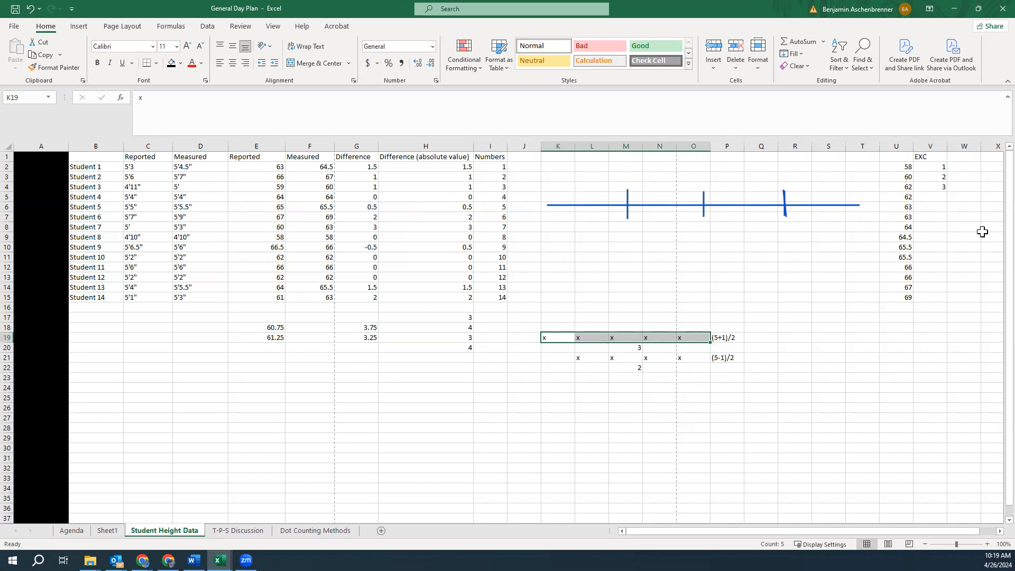
{"action": "left_click", "coordinate": [939, 193]}
{"action": "type", "text": "4"}
{"action": "left_click", "coordinate": [963, 227]}
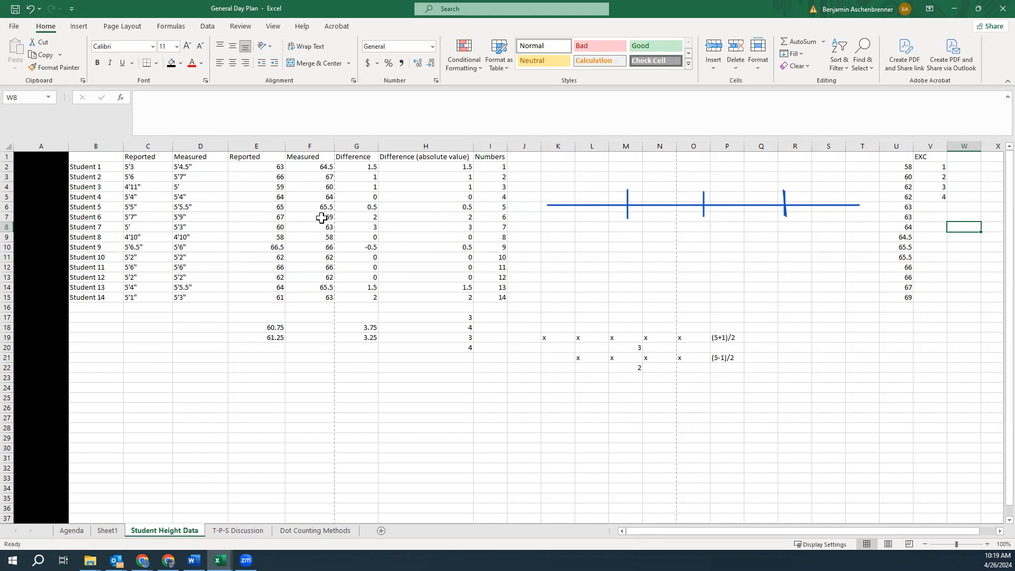
Remove the quartile formulas for the reported heights from E18:E19
{"action": "left_click", "coordinate": [323, 237]}
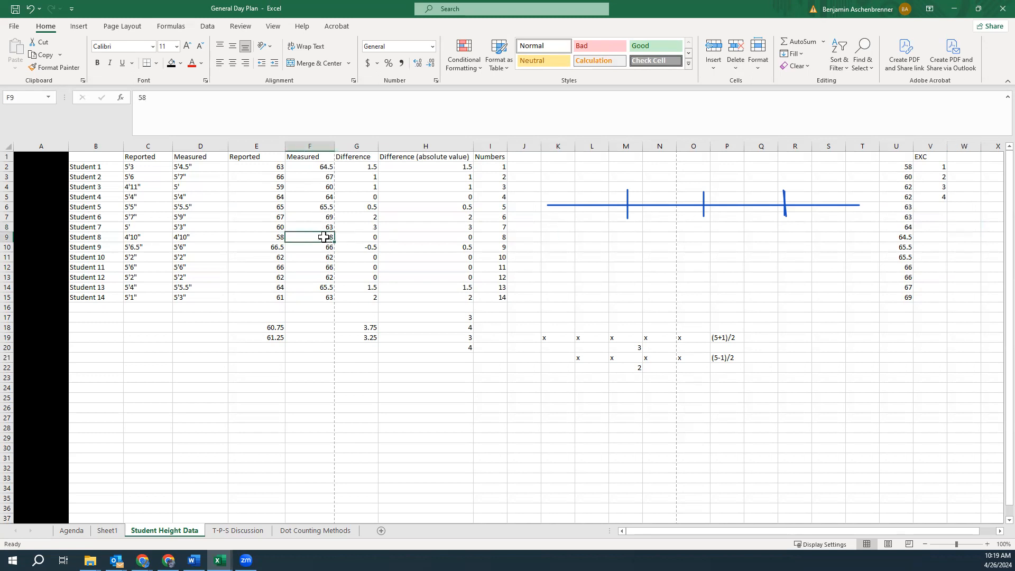
{"action": "left_click", "coordinate": [273, 325]}
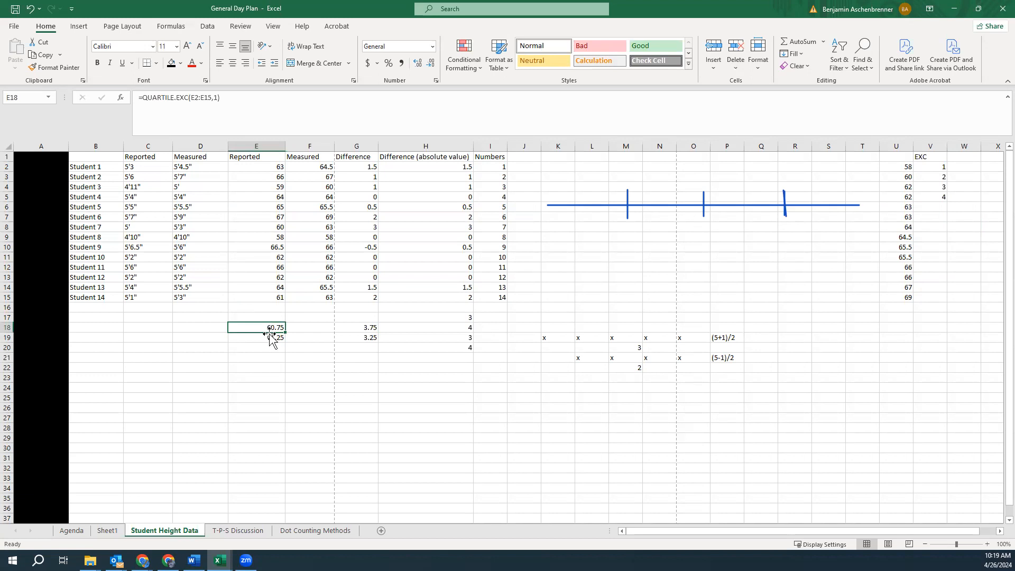
{"action": "key", "text": "Delete"}
{"action": "key", "text": "Down"}
{"action": "key", "text": "Delete"}
{"action": "key", "text": "Up"}
{"action": "key", "text": "ctrl+z"}
{"action": "key", "text": "ctrl+z"}
{"action": "mouse_move", "coordinate": [286, 331]}
{"action": "left_mouse_down"}
{"action": "mouse_move", "coordinate": [317, 328]}
{"action": "mouse_move", "coordinate": [317, 340]}
{"action": "mouse_move", "coordinate": [268, 337]}
{"action": "left_mouse_up"}
{"action": "left_click", "coordinate": [268, 337]}
{"action": "key", "text": "Delete"}
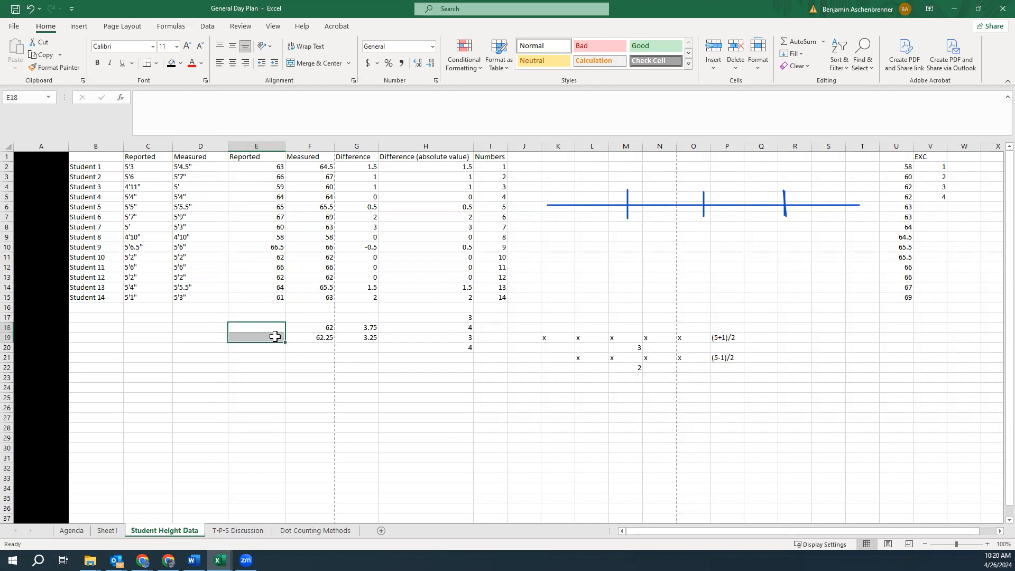
{"action": "left_click", "coordinate": [365, 377]}
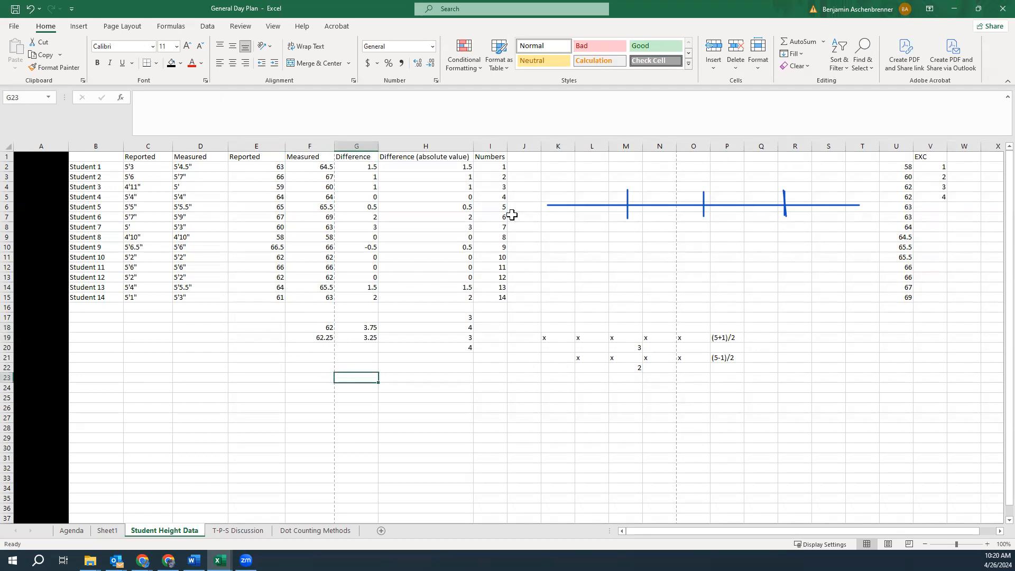
{"action": "left_click", "coordinate": [947, 187]}
{"action": "left_click", "coordinate": [940, 196]}
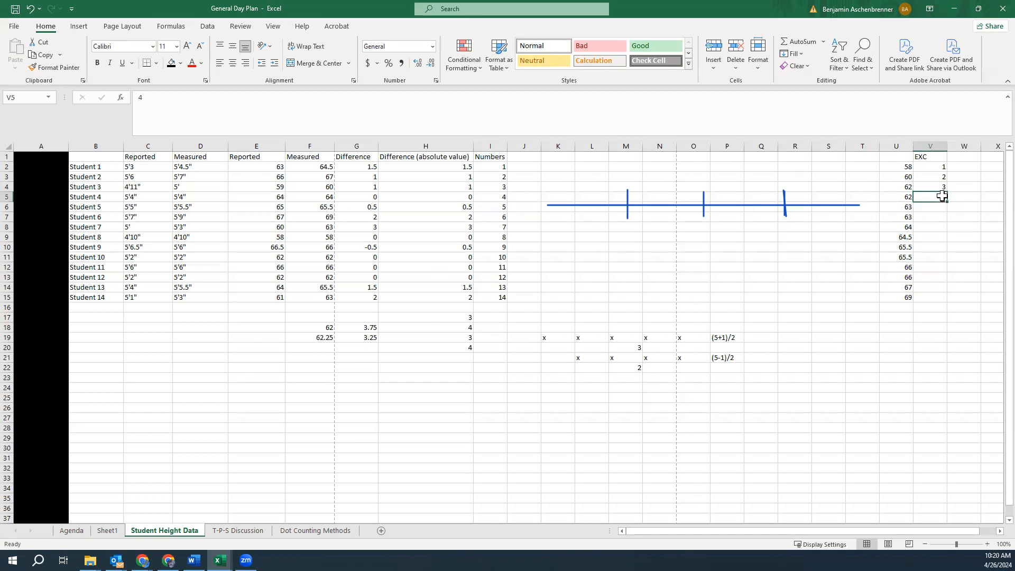
{"action": "left_click", "coordinate": [933, 186]}
{"action": "left_click", "coordinate": [936, 196]}
{"action": "left_click", "coordinate": [79, 28]}
{"action": "left_click", "coordinate": [45, 27]}
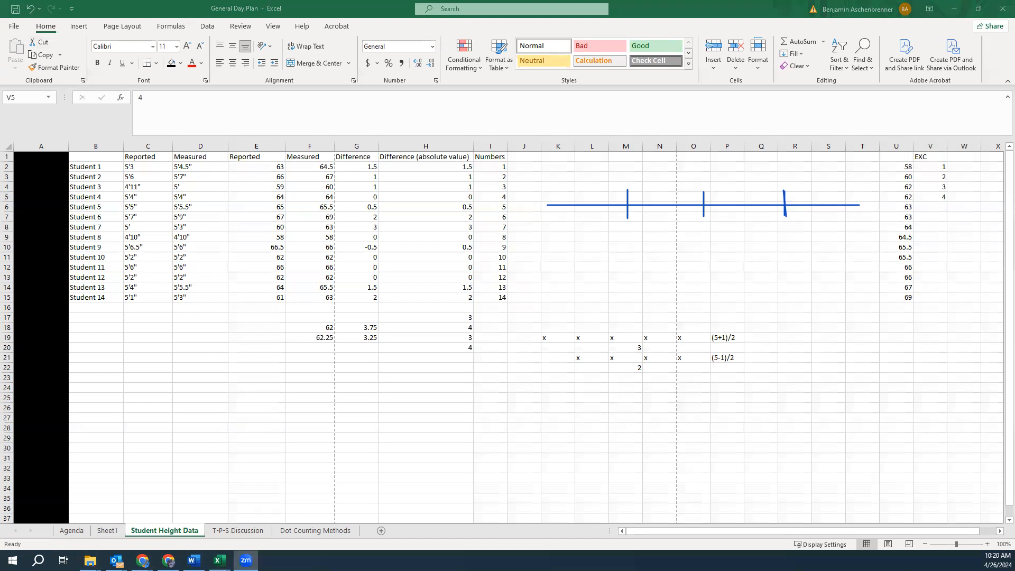
Sketch a pair of axes with a sloped line below the data and underline the value in F19 with the annotation pen
{"action": "left_click_drag", "start_coordinate": [259, 374], "coordinate": [254, 488]}
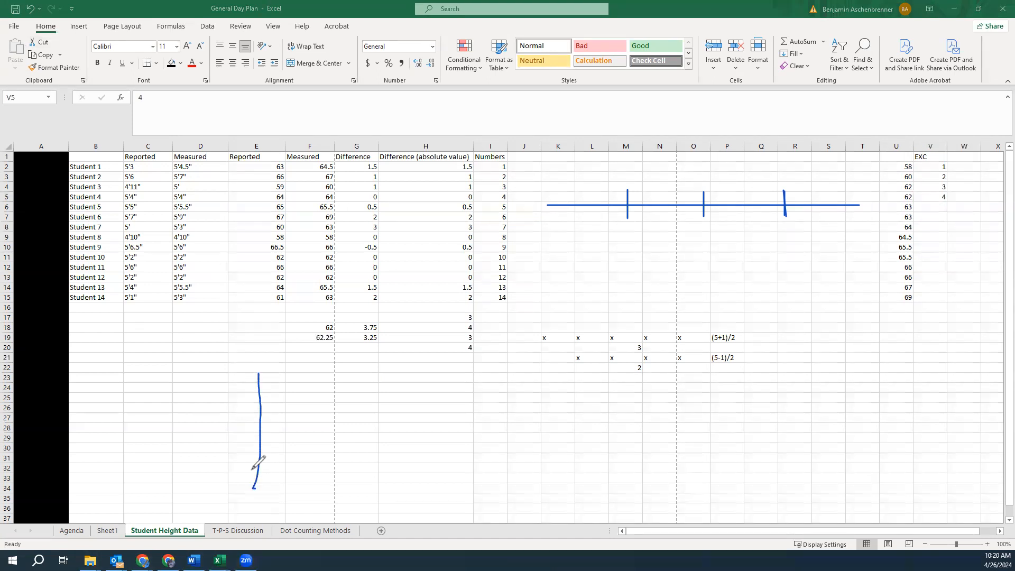
{"action": "left_click_drag", "start_coordinate": [192, 461], "coordinate": [381, 460]}
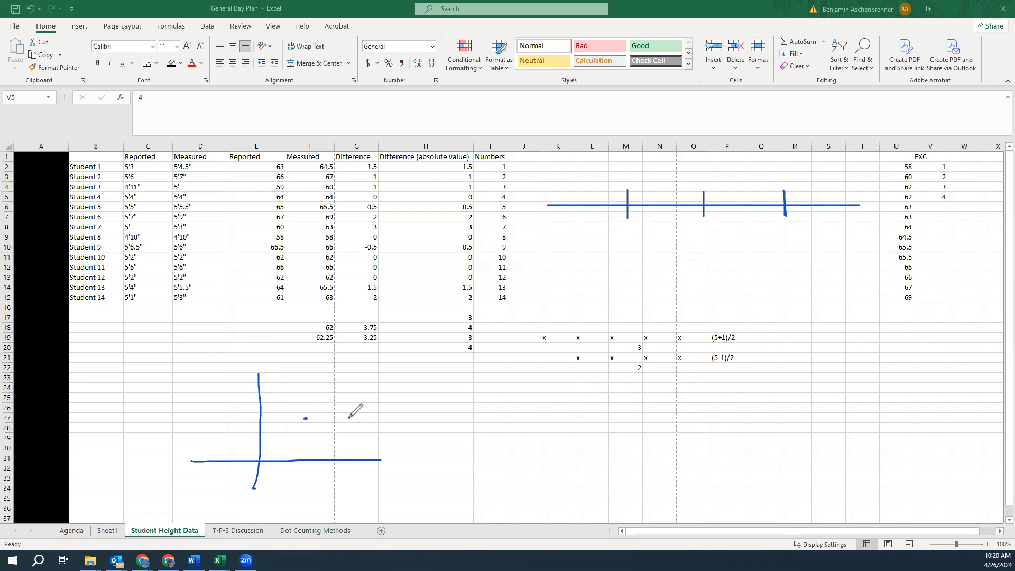
{"action": "left_click", "coordinate": [311, 418]}
{"action": "left_click", "coordinate": [316, 417]}
{"action": "left_click", "coordinate": [322, 418]}
{"action": "left_click", "coordinate": [329, 417]}
{"action": "left_click", "coordinate": [336, 418]}
{"action": "left_click", "coordinate": [341, 418]}
{"action": "mouse_move", "coordinate": [337, 429]}
{"action": "left_mouse_down"}
{"action": "mouse_move", "coordinate": [321, 418]}
{"action": "mouse_move", "coordinate": [346, 418]}
{"action": "left_mouse_up"}
{"action": "left_click_drag", "start_coordinate": [349, 418], "coordinate": [349, 422]}
{"action": "mouse_move", "coordinate": [311, 416]}
{"action": "left_mouse_down"}
{"action": "mouse_move", "coordinate": [342, 399]}
{"action": "mouse_move", "coordinate": [336, 418]}
{"action": "left_mouse_up"}
{"action": "left_click_drag", "start_coordinate": [316, 345], "coordinate": [330, 345]}
Head column W as INC and number W3:W6 from 1 to 4
{"action": "left_click", "coordinate": [967, 156]}
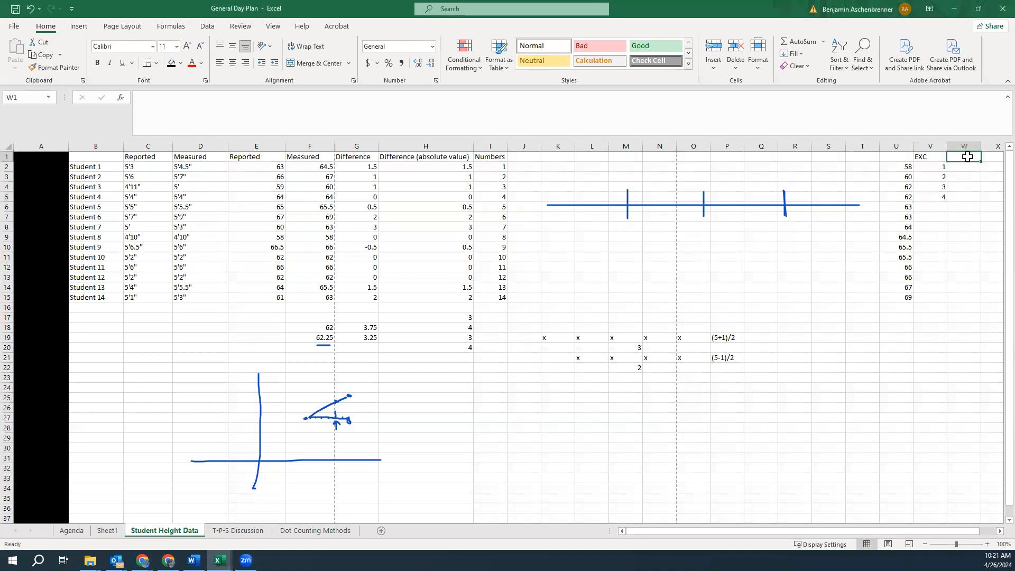
{"action": "type", "text": "INC"}
{"action": "key", "text": "Return"}
{"action": "key", "text": "Return"}
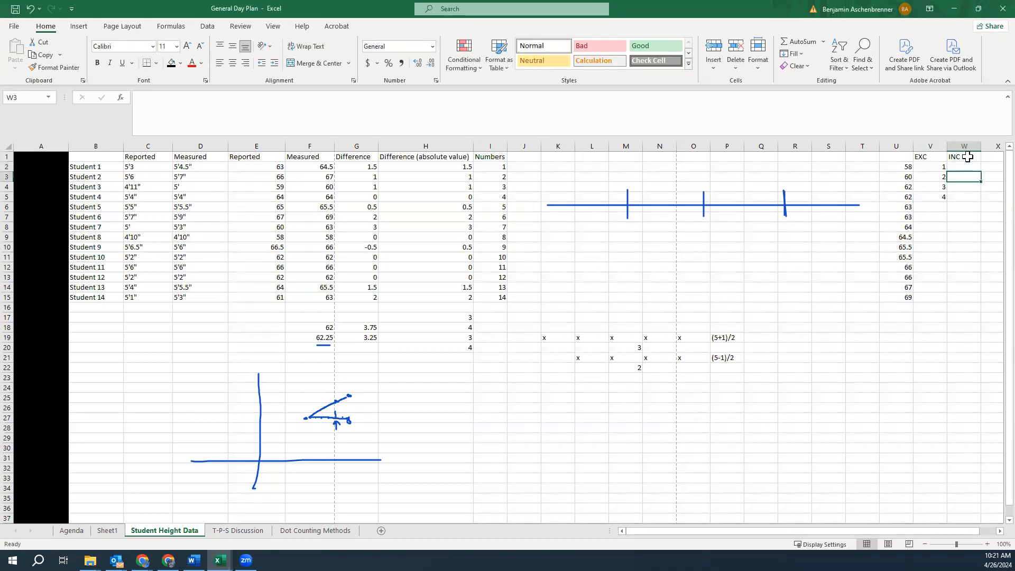
{"action": "type", "text": "1"}
{"action": "key", "text": "Return"}
{"action": "type", "text": "23"}
{"action": "key", "text": "Return"}
{"action": "key", "text": "Up"}
{"action": "type", "text": "2"}
{"action": "key", "text": "Return"}
{"action": "type", "text": "3"}
{"action": "key", "text": "Return"}
{"action": "type", "text": "4"}
{"action": "key", "text": "Return"}
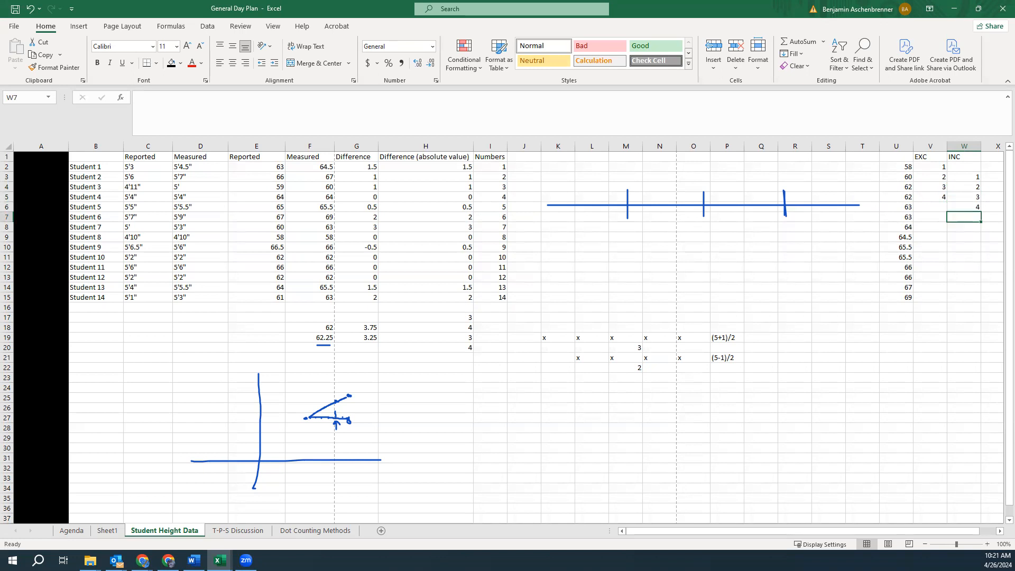
Enter positions 3 and 4 in G22:G23 with their heights 62 and 63 in H22:H23
{"action": "left_click", "coordinate": [970, 197]}
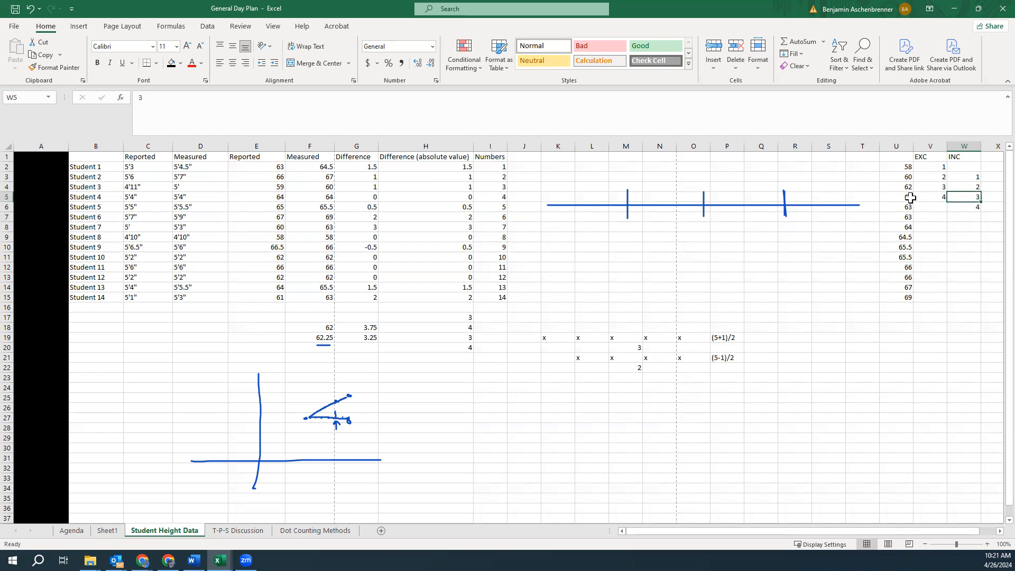
{"action": "left_click", "coordinate": [415, 367]}
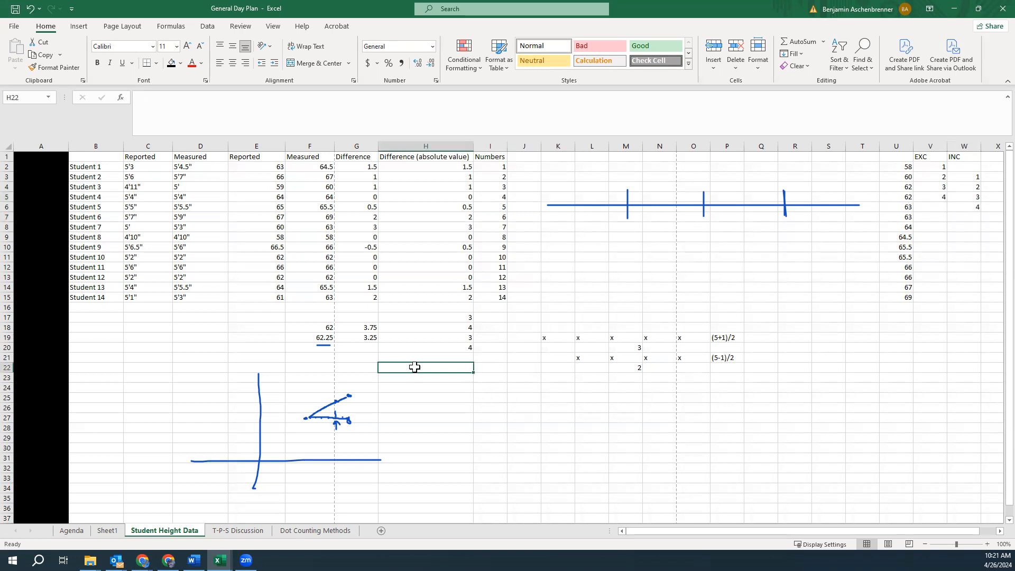
{"action": "left_click", "coordinate": [354, 366]}
{"action": "type", "text": "3"}
{"action": "key", "text": "Tab"}
{"action": "type", "text": "62"}
{"action": "key", "text": "Return"}
{"action": "type", "text": "4"}
{"action": "key", "text": "Tab"}
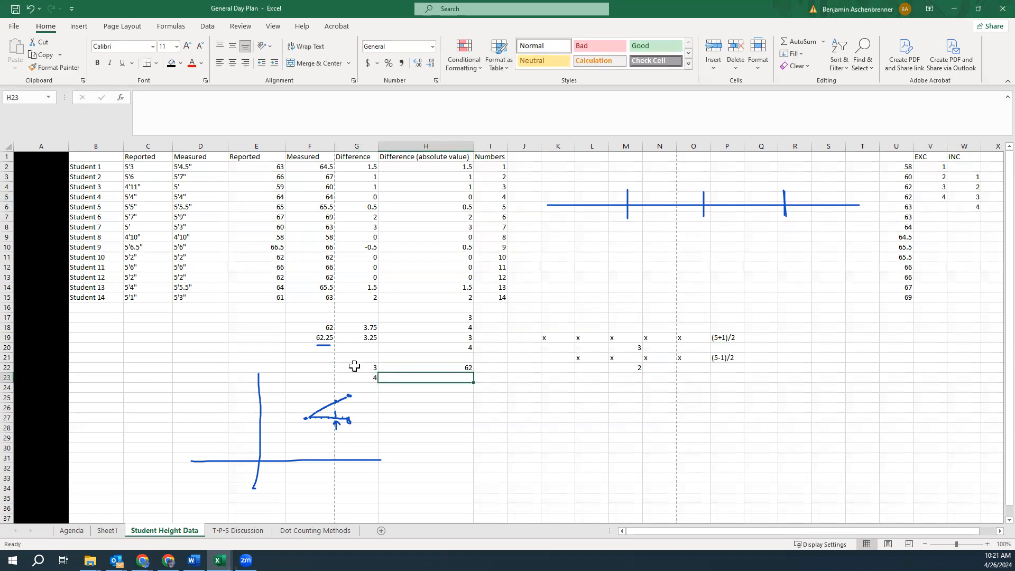
{"action": "type", "text": "63"}
{"action": "key", "text": "Return"}
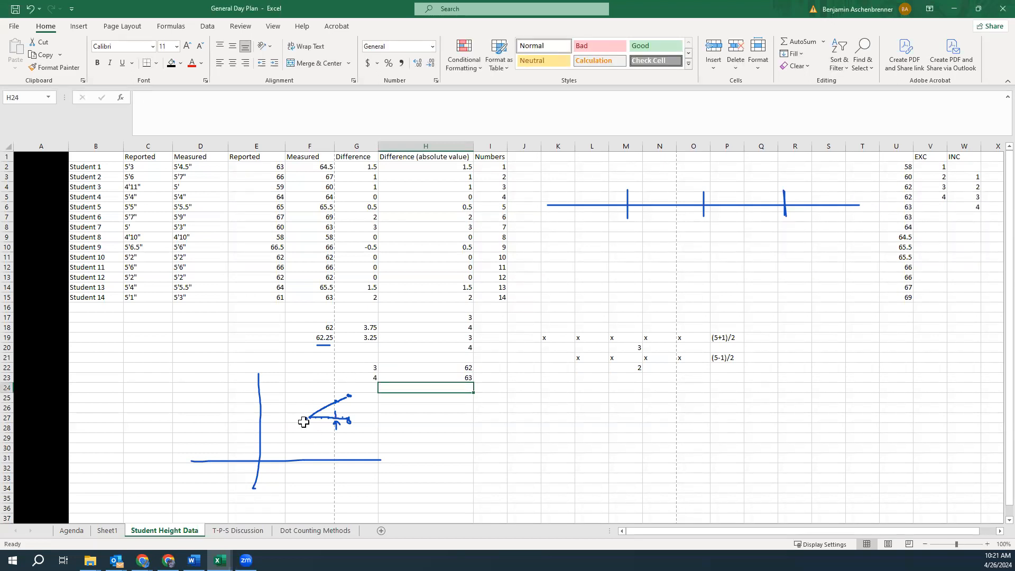
Label H26 as difference and enter the difference between the two heights in H27
{"action": "left_click", "coordinate": [412, 408]}
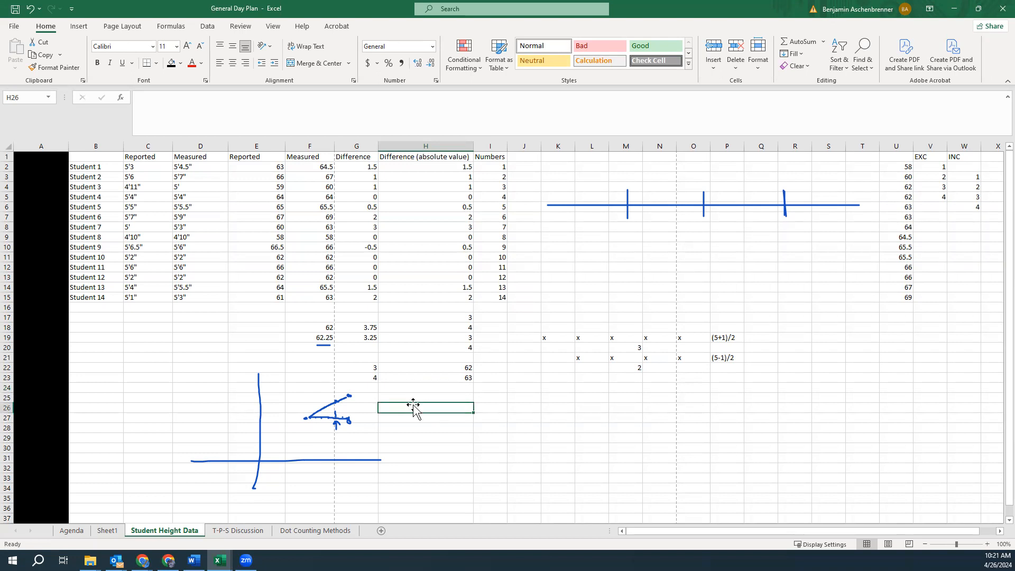
{"action": "type", "text": "differenc"}
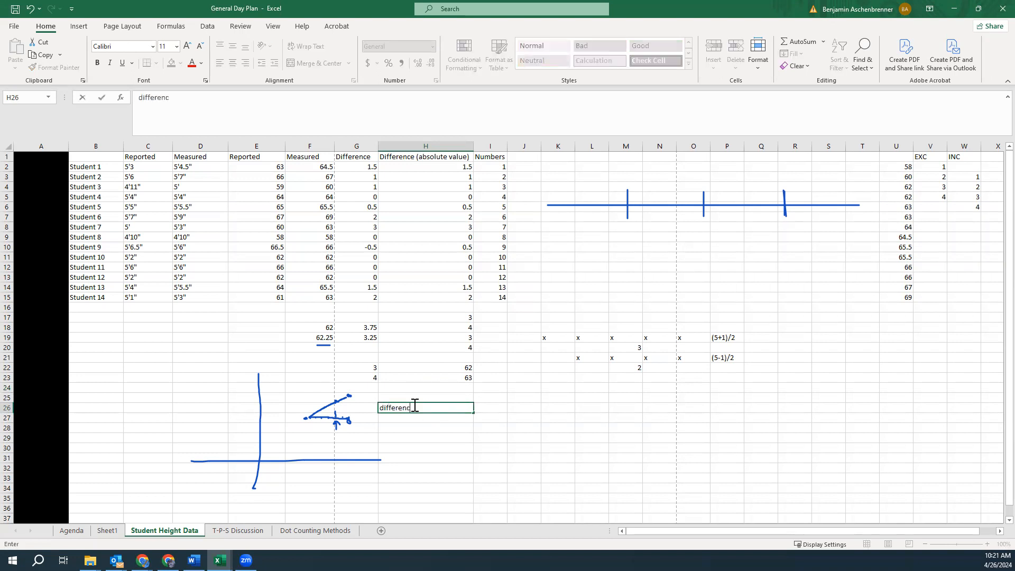
{"action": "key", "text": "Return"}
{"action": "type", "text": "=63-62"}
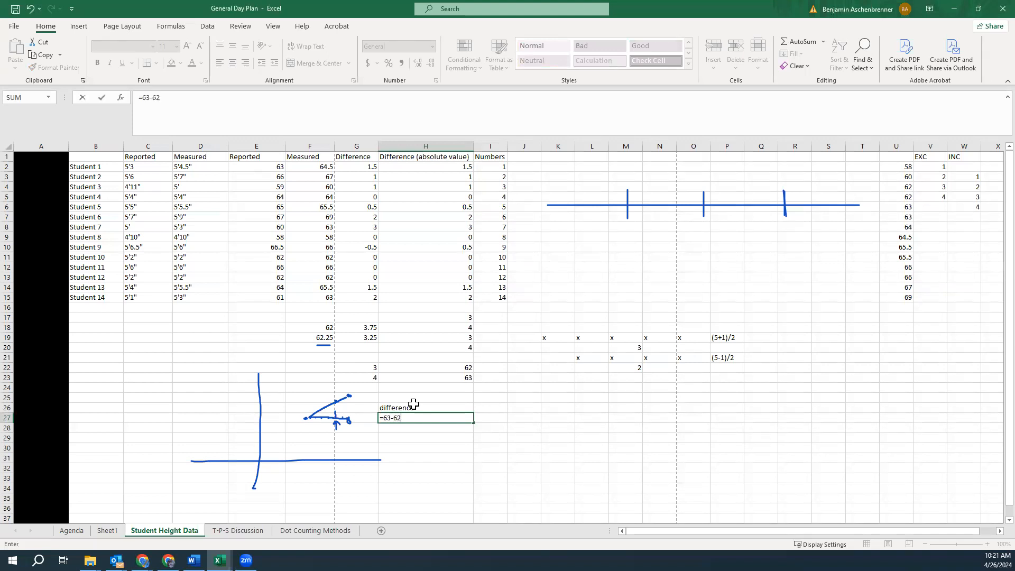
{"action": "key", "text": "Return"}
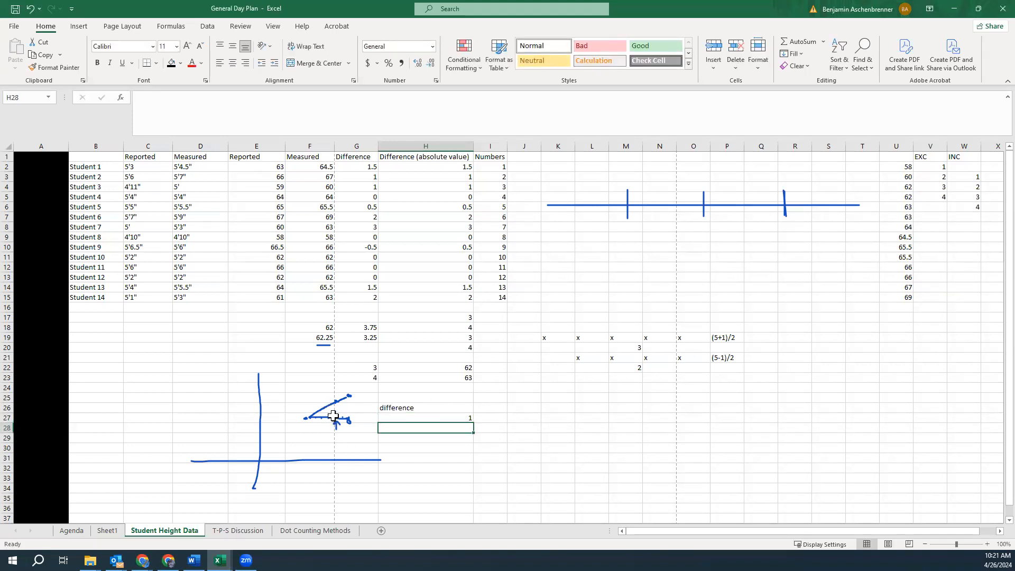
Enter the interpolation formula =62+0.25*(63-62) in H28, accepting the suggested correction
{"action": "left_click_drag", "start_coordinate": [463, 368], "coordinate": [465, 379]}
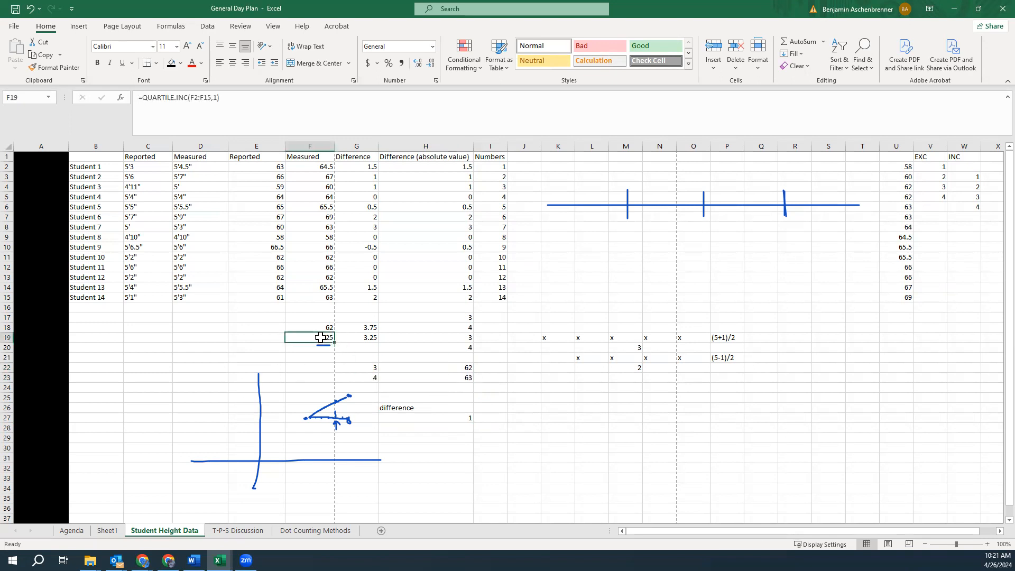
{"action": "left_click", "coordinate": [403, 430]}
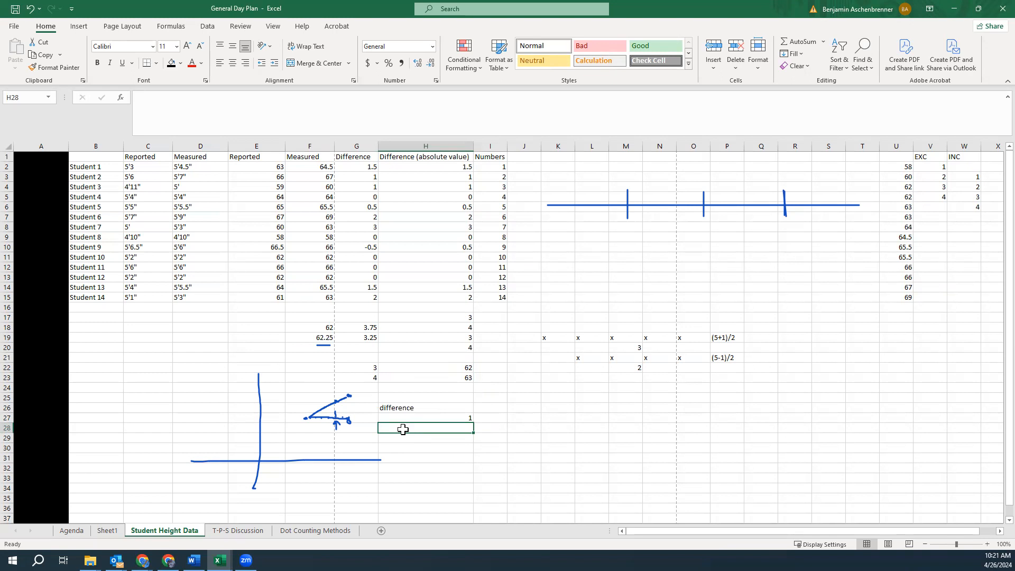
{"action": "type", "text": "6"}
{"action": "type", "text": "=62"}
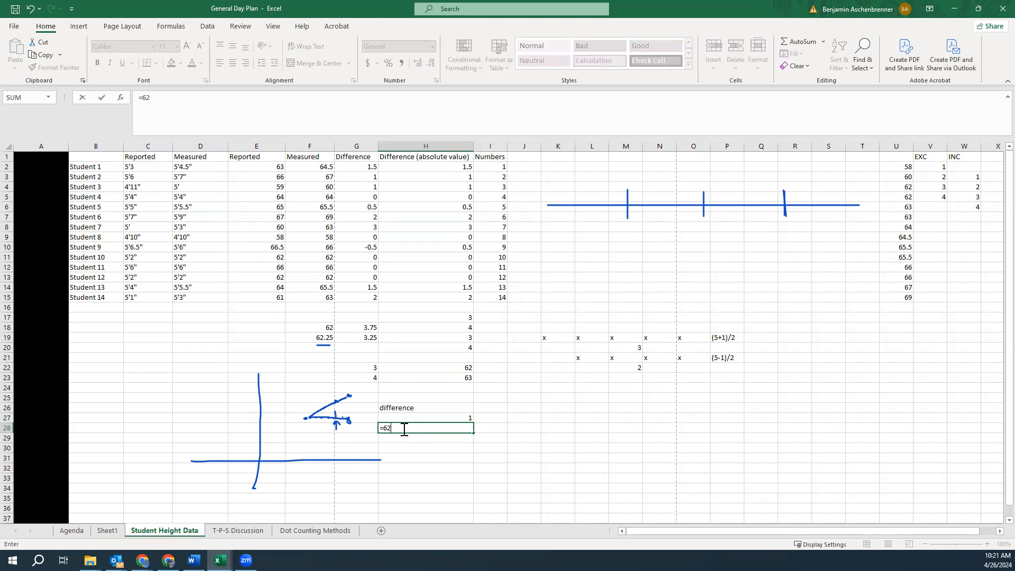
{"action": "type", "text": "+0"}
{"action": "type", "text": ".25(63-62)"}
{"action": "key", "text": "Return"}
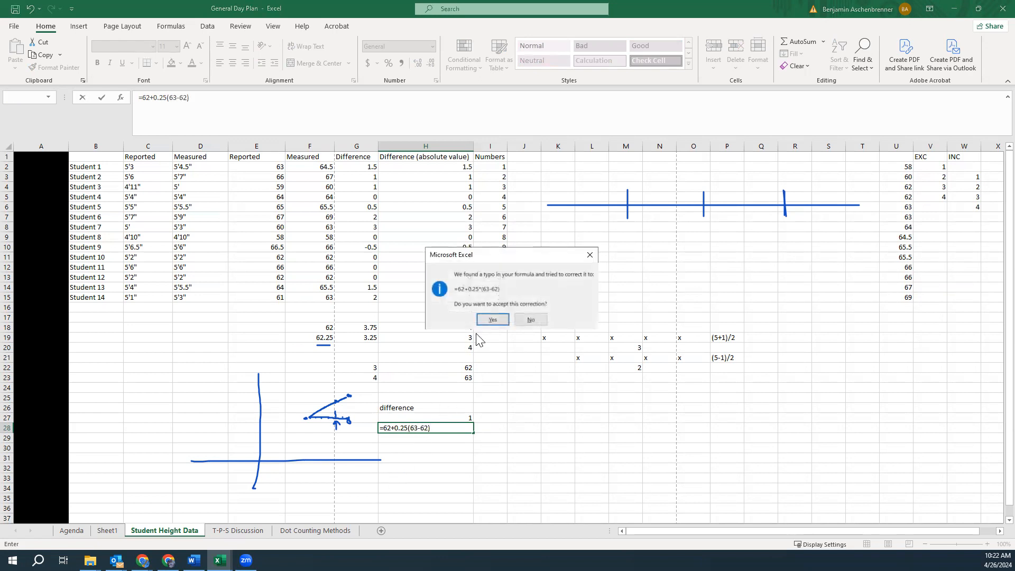
{"action": "left_click", "coordinate": [505, 319]}
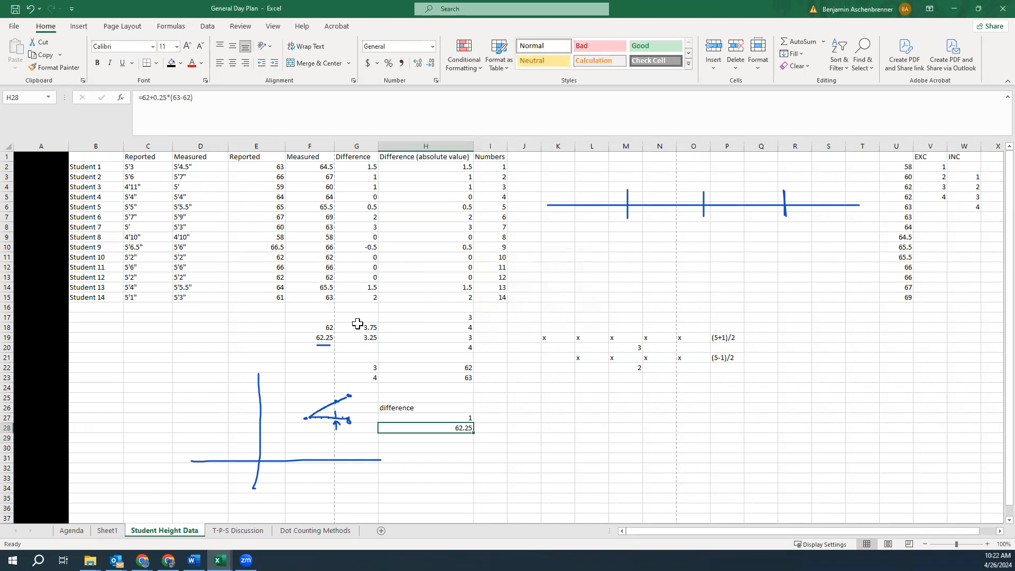
Clear the quartile calculations from F18:P23 and the difference work in H26:I28
{"action": "left_click", "coordinate": [330, 338]}
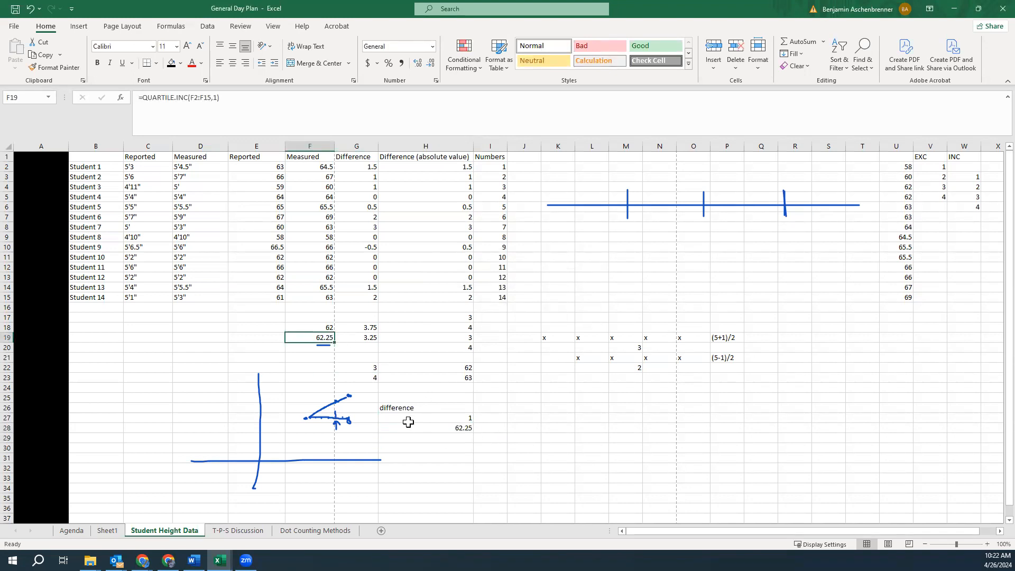
{"action": "left_click_drag", "start_coordinate": [327, 324], "coordinate": [325, 337]}
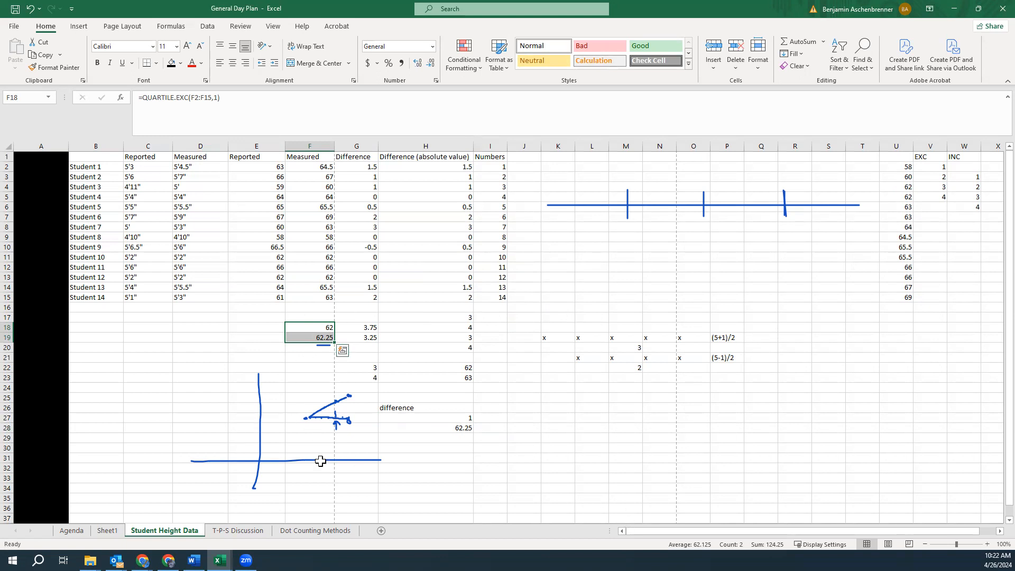
{"action": "left_click_drag", "start_coordinate": [394, 398], "coordinate": [381, 372]}
{"action": "left_click", "coordinate": [488, 391]}
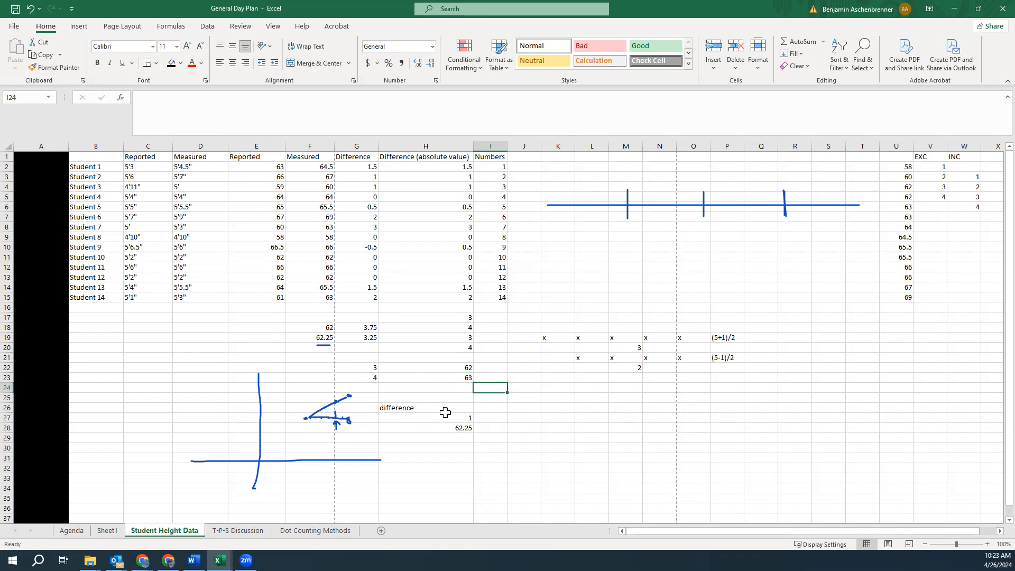
{"action": "mouse_move", "coordinate": [292, 325]}
{"action": "left_mouse_down"}
{"action": "mouse_move", "coordinate": [534, 344]}
{"action": "mouse_move", "coordinate": [738, 382]}
{"action": "left_mouse_up"}
{"action": "key", "text": "Delete"}
{"action": "left_click_drag", "start_coordinate": [406, 398], "coordinate": [487, 426]}
{"action": "key", "text": "Delete"}
Label G18 as 30th percentile
{"action": "left_click", "coordinate": [376, 346]}
{"action": "left_click", "coordinate": [433, 337]}
{"action": "left_click", "coordinate": [462, 317]}
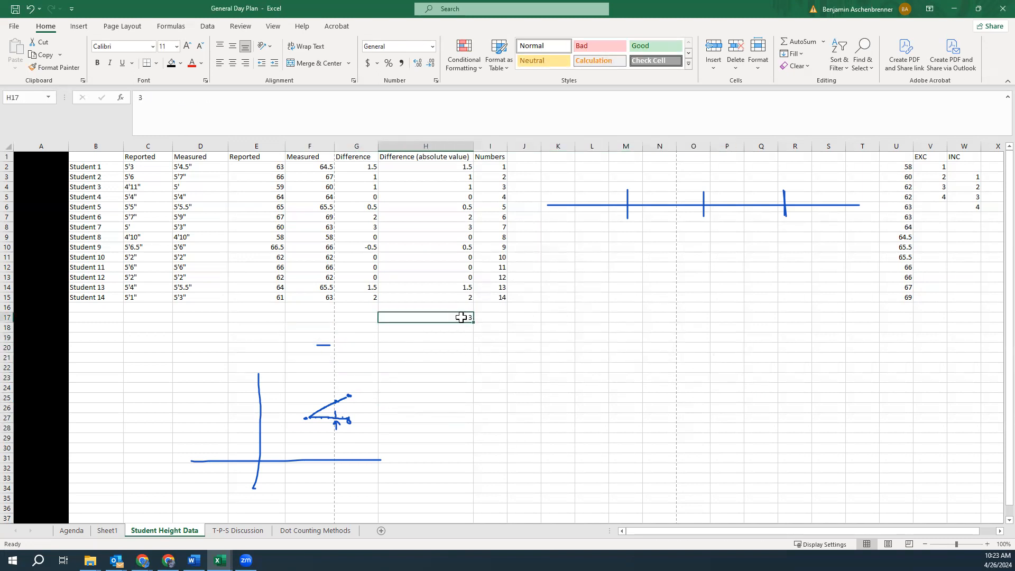
{"action": "key", "text": "Left"}
{"action": "key", "text": "Down"}
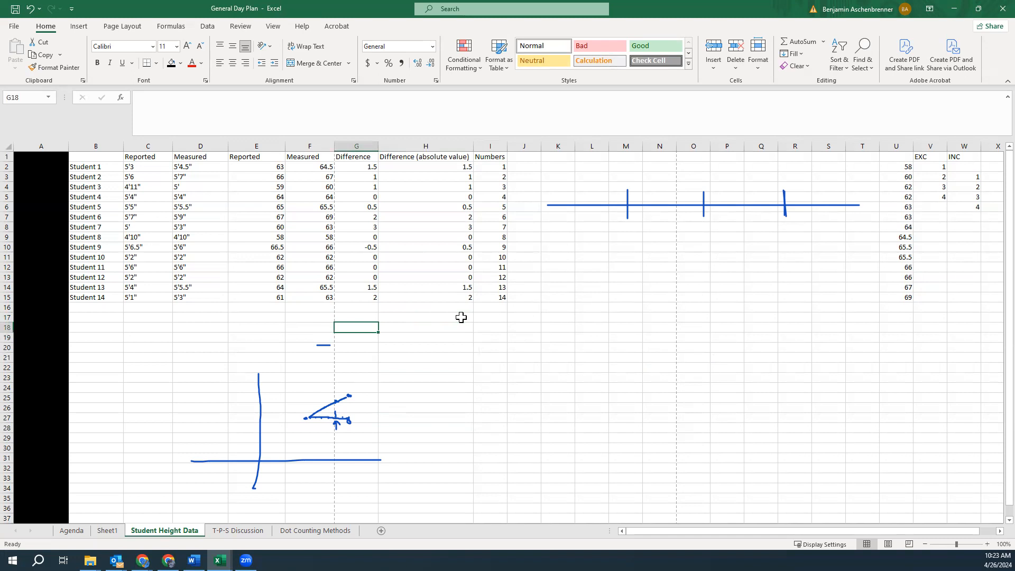
{"action": "type", "text": "30th"}
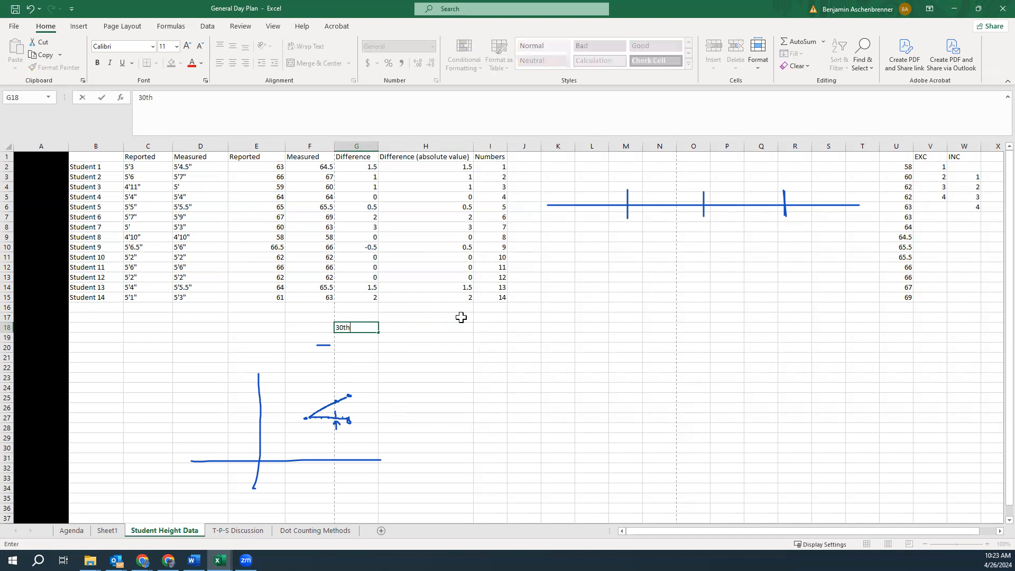
{"action": "type", "text": " percentile"}
{"action": "key", "text": "Return"}
Compute the 30th percentile positions in G20 and G21 as =30%*(14+1) and =30%*(14-1)
{"action": "key", "text": "Down"}
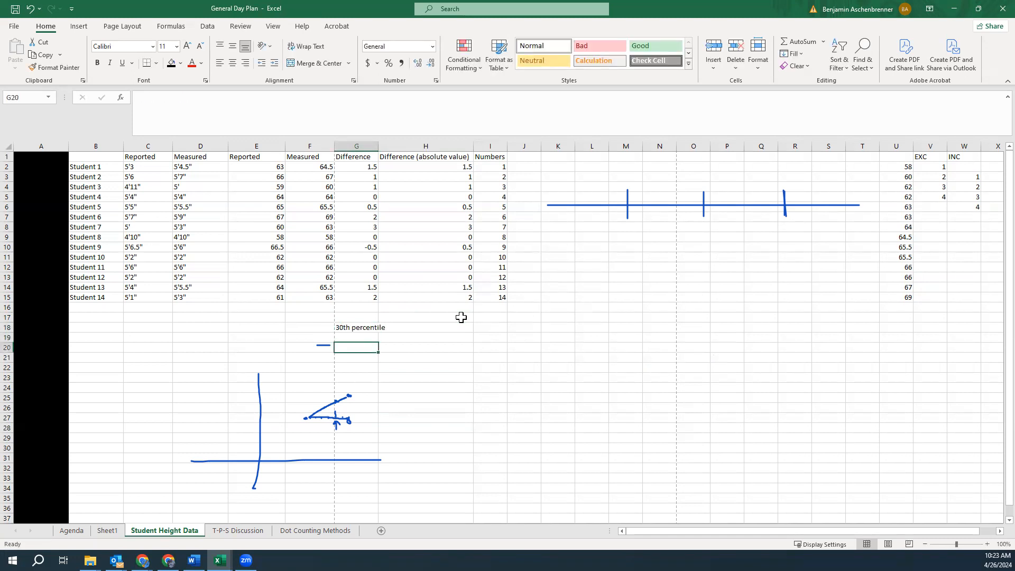
{"action": "type", "text": "="}
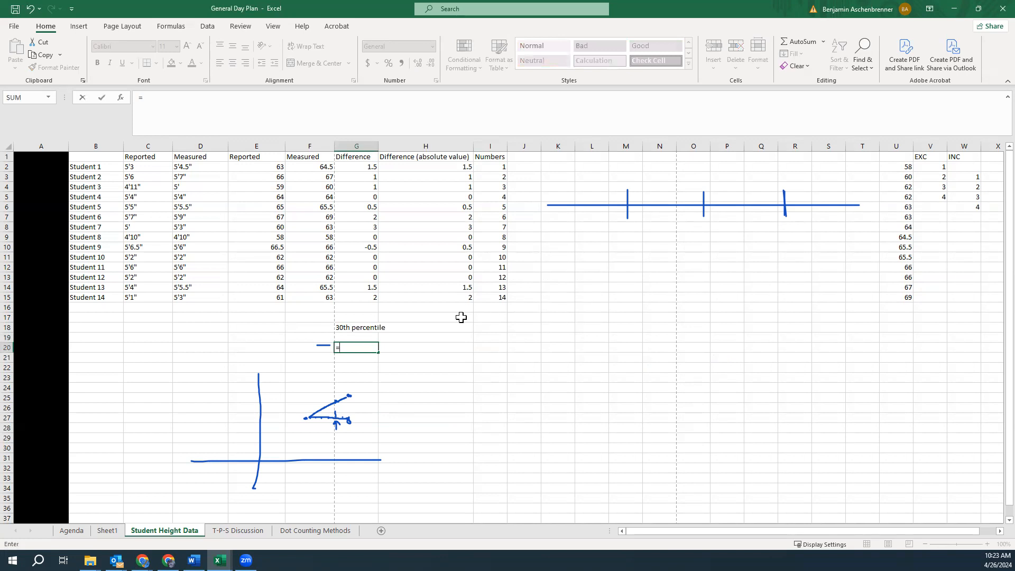
{"action": "type", "text": "30%"}
{"action": "type", "text": "*(14+1"}
{"action": "key", "text": "Return"}
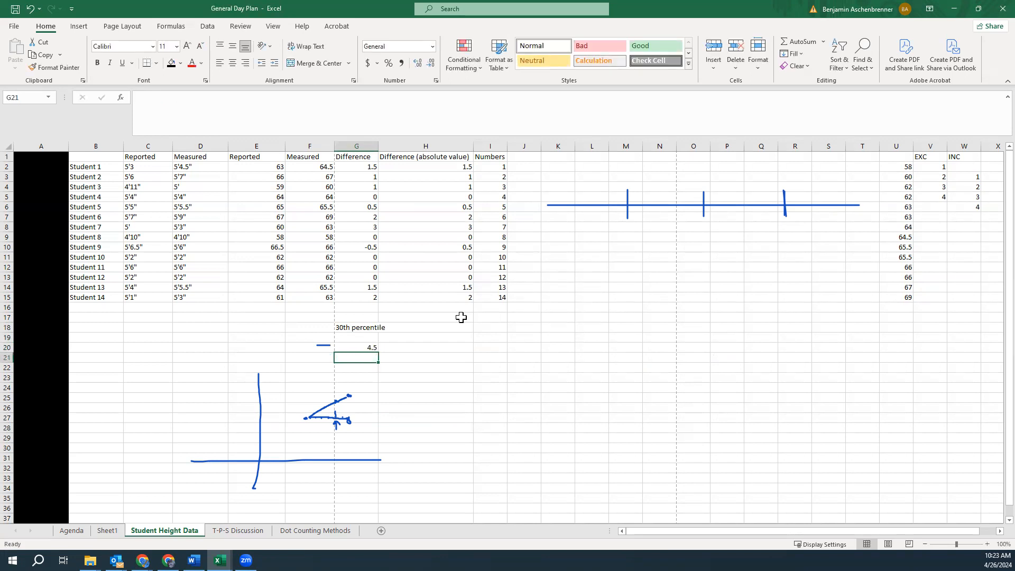
{"action": "type", "text": "=30%"}
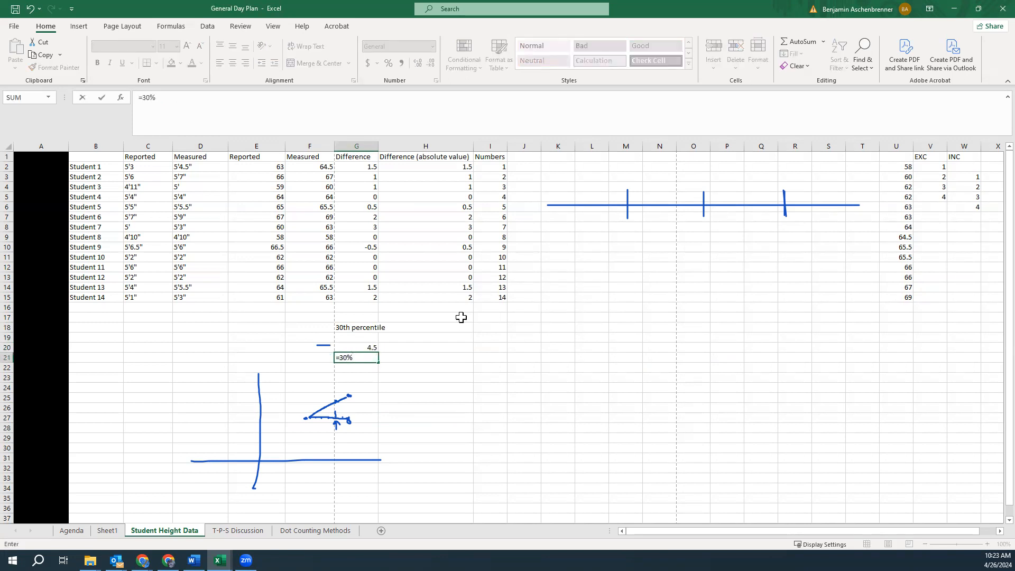
{"action": "type", "text": "*(14-1"}
{"action": "key", "text": "Return"}
Enter the positions 4, 5, 3 and 4 in H19:H22
{"action": "key", "text": "Up"}
{"action": "key", "text": "Up"}
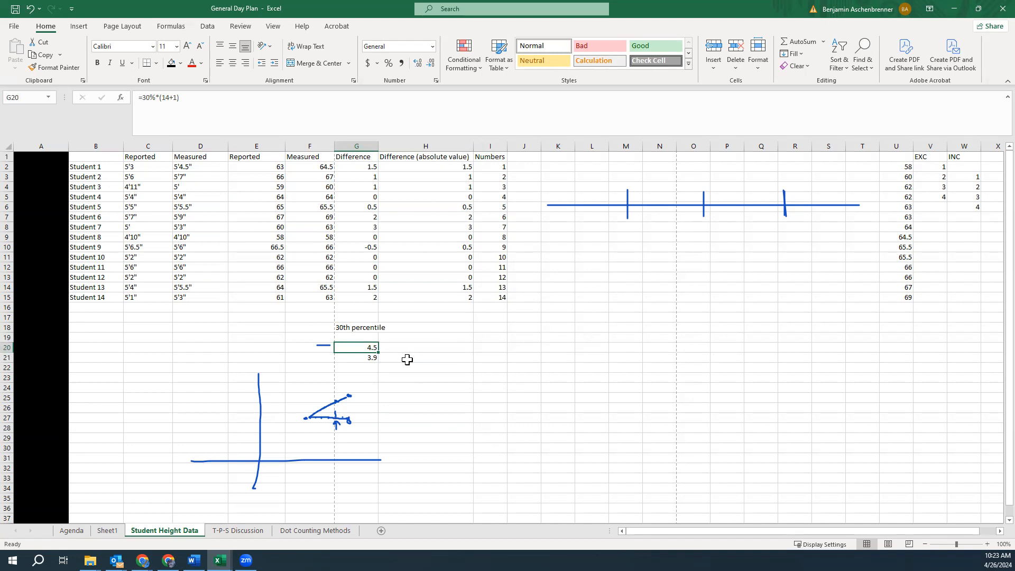
{"action": "left_click", "coordinate": [428, 335]}
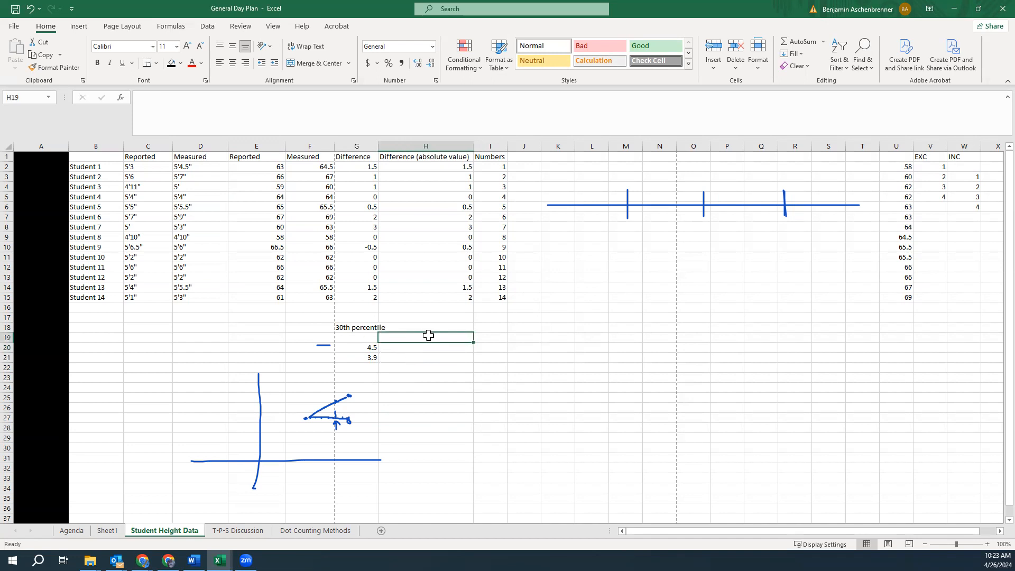
{"action": "type", "text": "4"}
{"action": "key", "text": "Return"}
{"action": "type", "text": "5"}
{"action": "key", "text": "Return"}
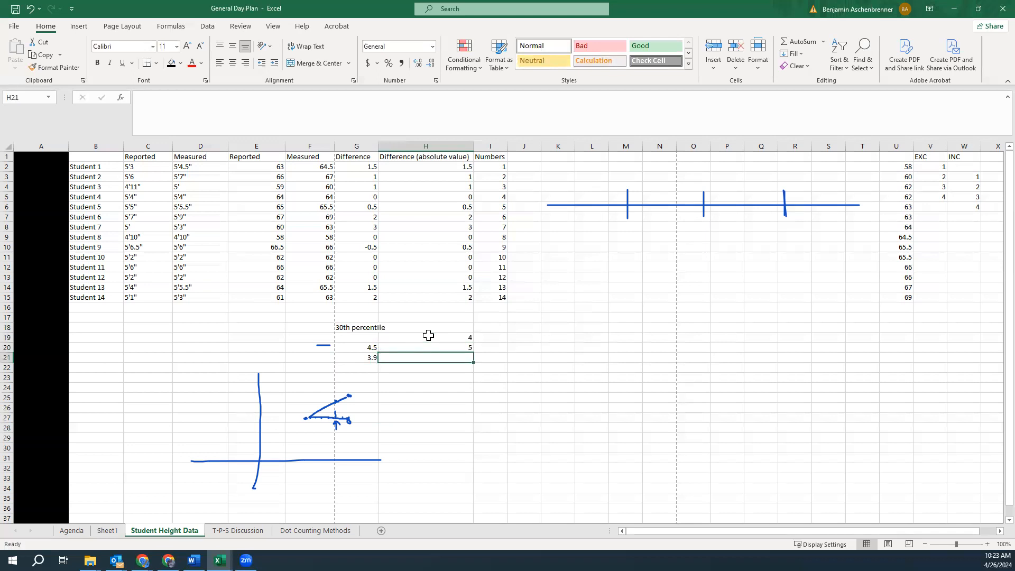
{"action": "type", "text": "3"}
{"action": "key", "text": "Return"}
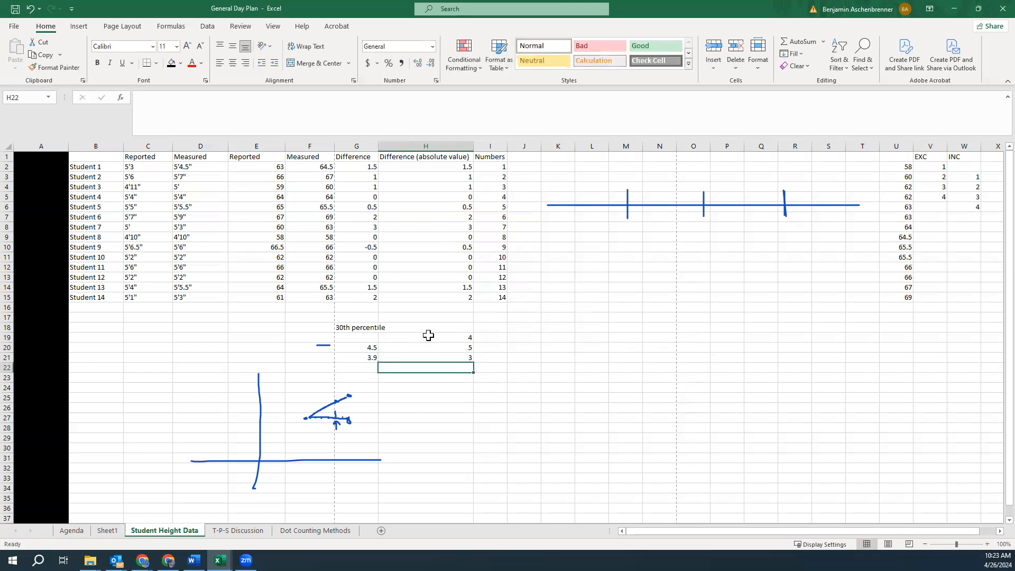
{"action": "type", "text": "4"}
{"action": "key", "text": "Return"}
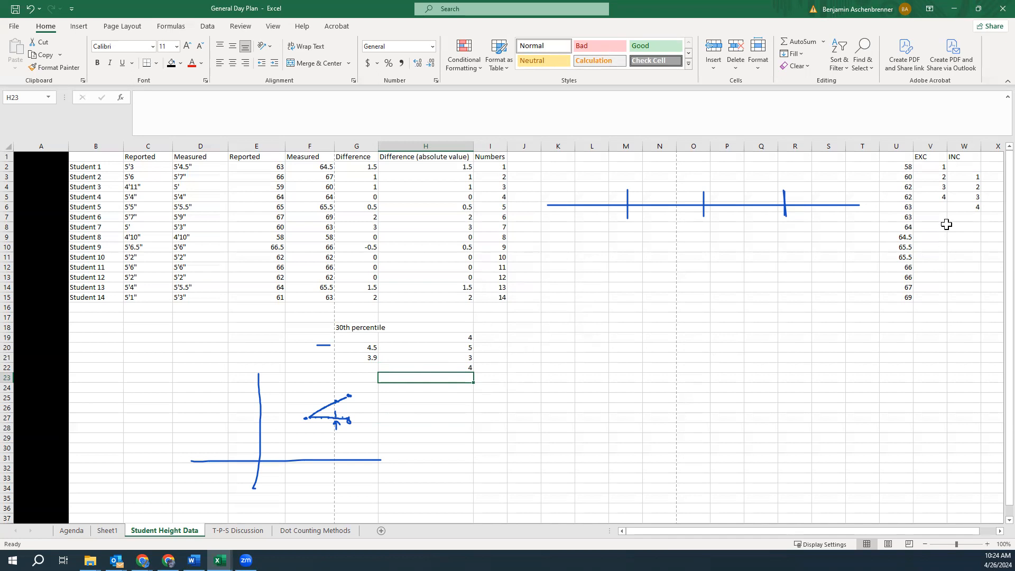
Add position 5 to the EXC column in V6 beside the sorted heights
{"action": "left_click", "coordinate": [938, 205]}
{"action": "type", "text": "5"}
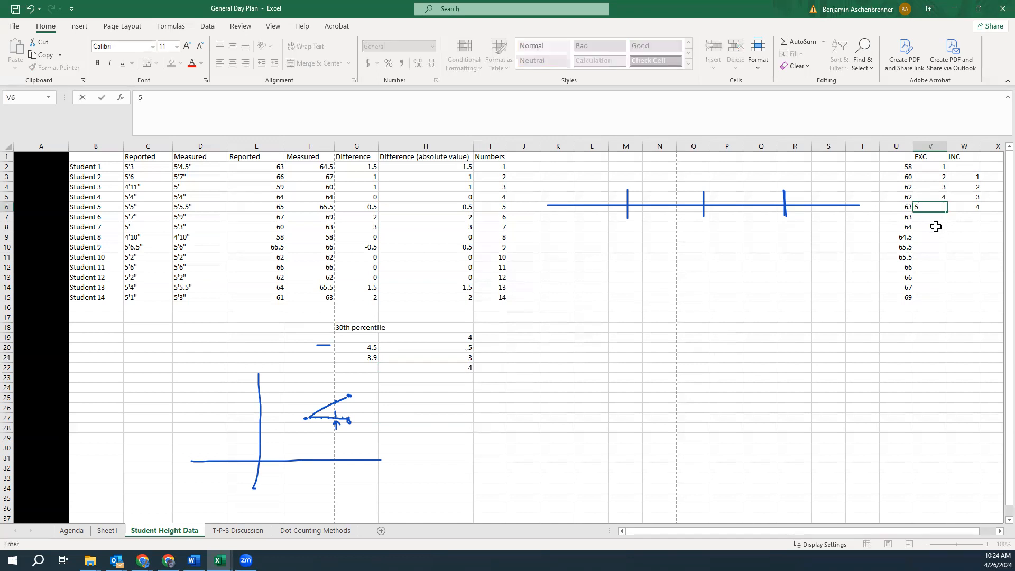
{"action": "left_click", "coordinate": [935, 226]}
{"action": "left_click_drag", "start_coordinate": [906, 197], "coordinate": [906, 207]}
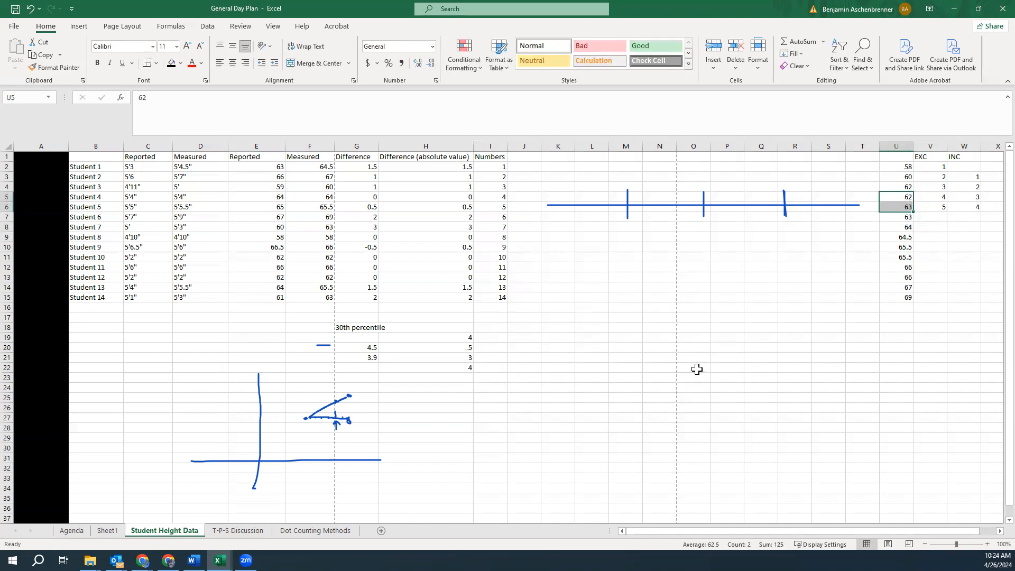
Label H26 as difference and enter =63-62 in H27
{"action": "left_click", "coordinate": [444, 407]}
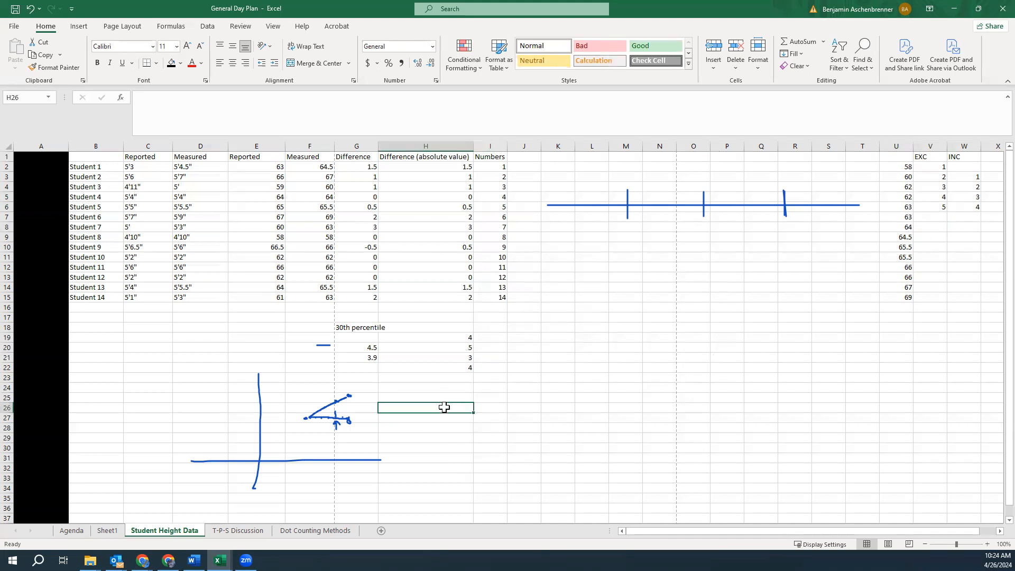
{"action": "type", "text": "difference"}
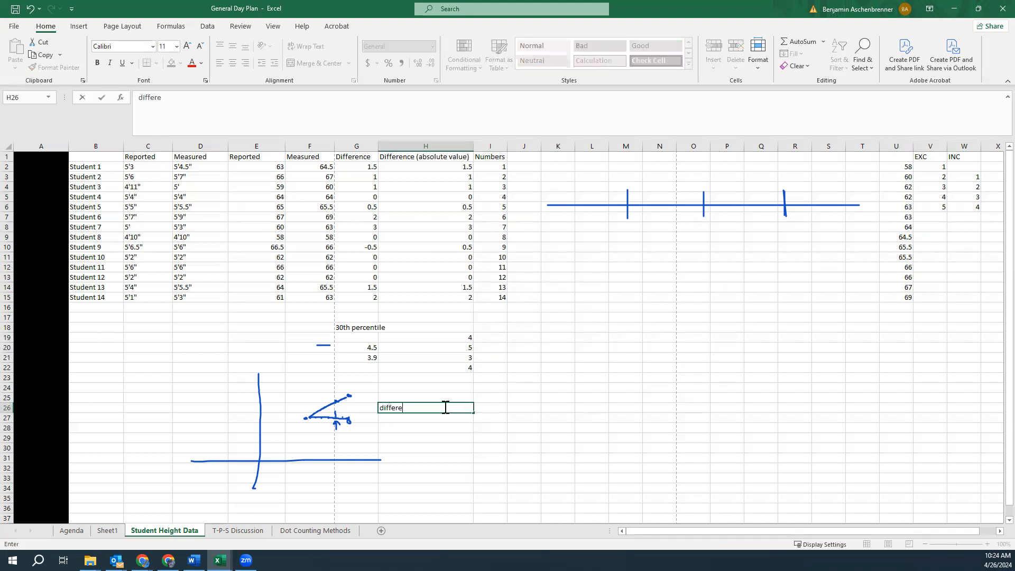
{"action": "key", "text": "Return"}
{"action": "type", "text": "=6"}
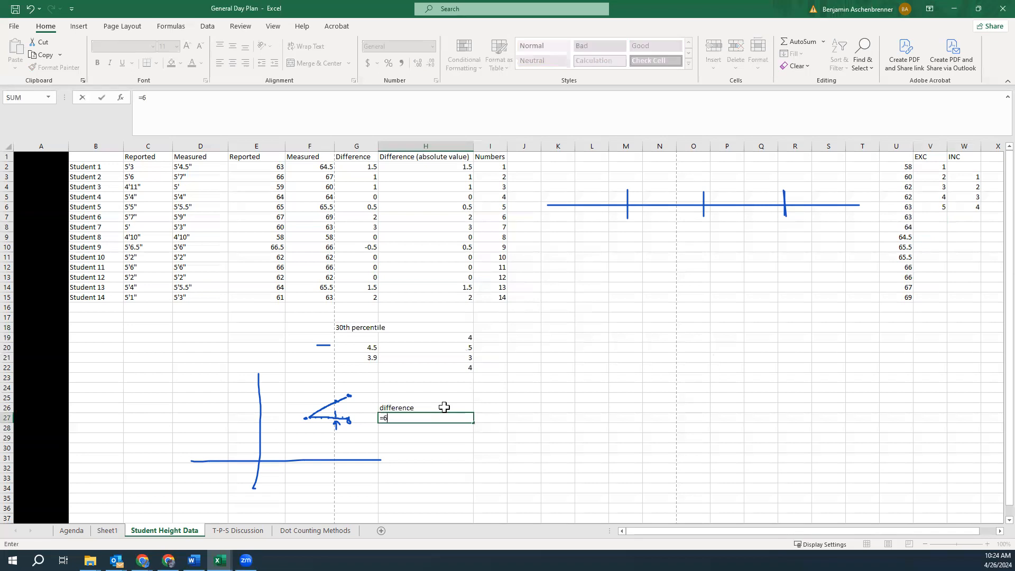
{"action": "type", "text": "3-62"}
{"action": "key", "text": "Return"}
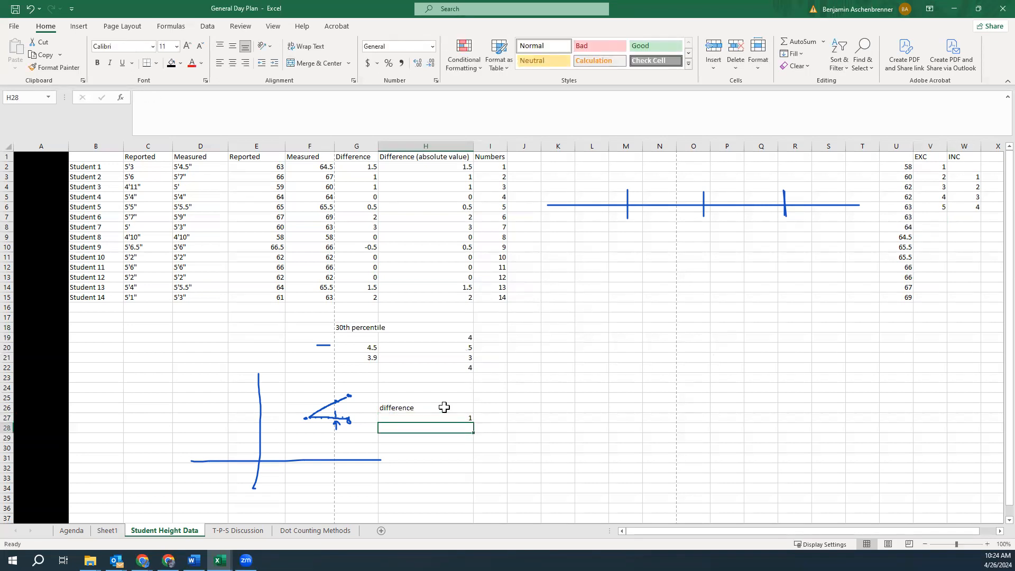
Interpolate the 30th percentile in H28 with =62+0.5*(1)
{"action": "type", "text": "=62"}
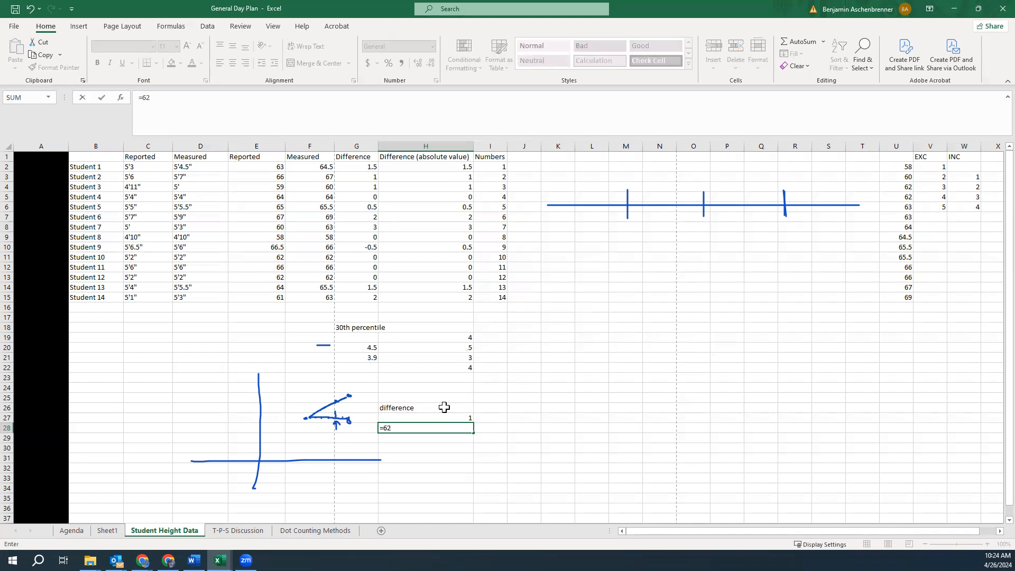
{"action": "type", "text": "+0.5*(1"}
{"action": "key", "text": "Return"}
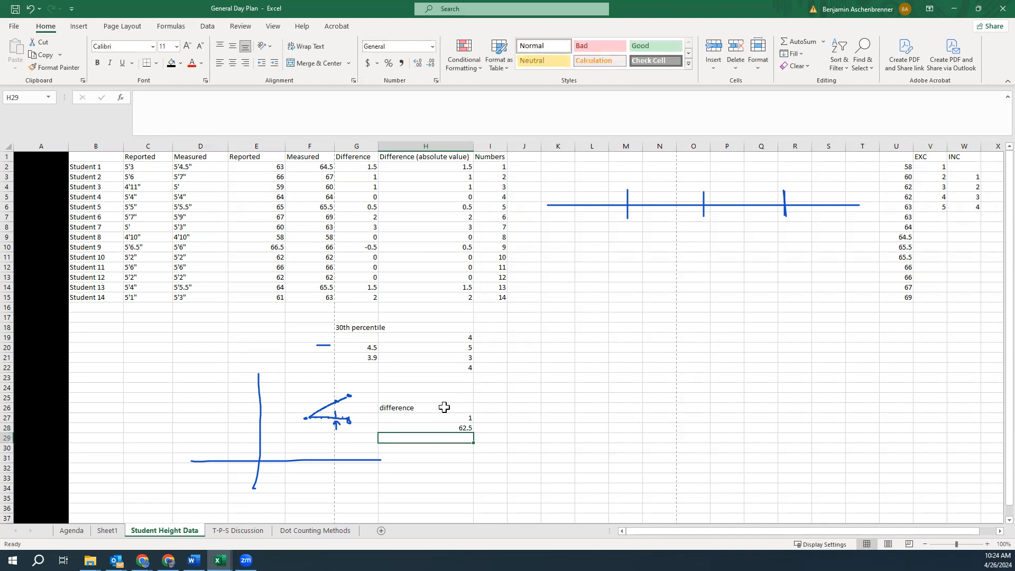
Head J19 as Predictions and enter 62.5 in J20
{"action": "left_click", "coordinate": [512, 347]}
{"action": "left_click", "coordinate": [509, 336]}
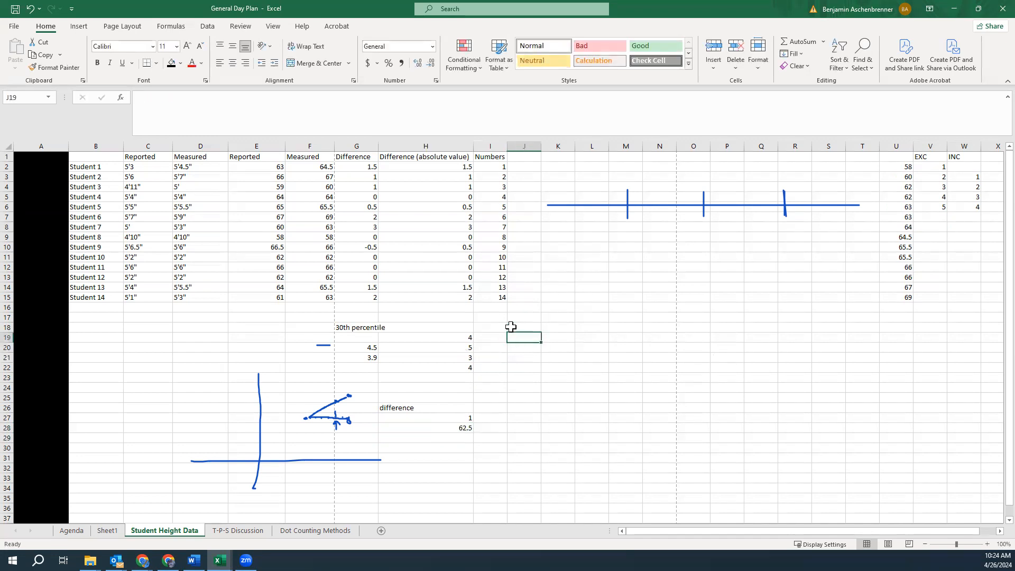
{"action": "type", "text": "Predictions"}
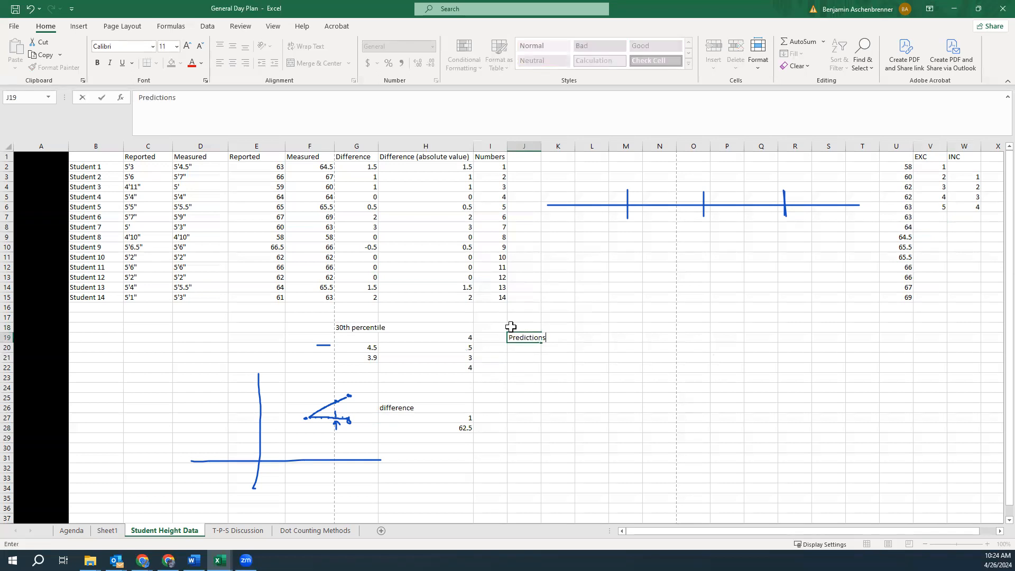
{"action": "key", "text": "Return"}
{"action": "type", "text": "62.5"}
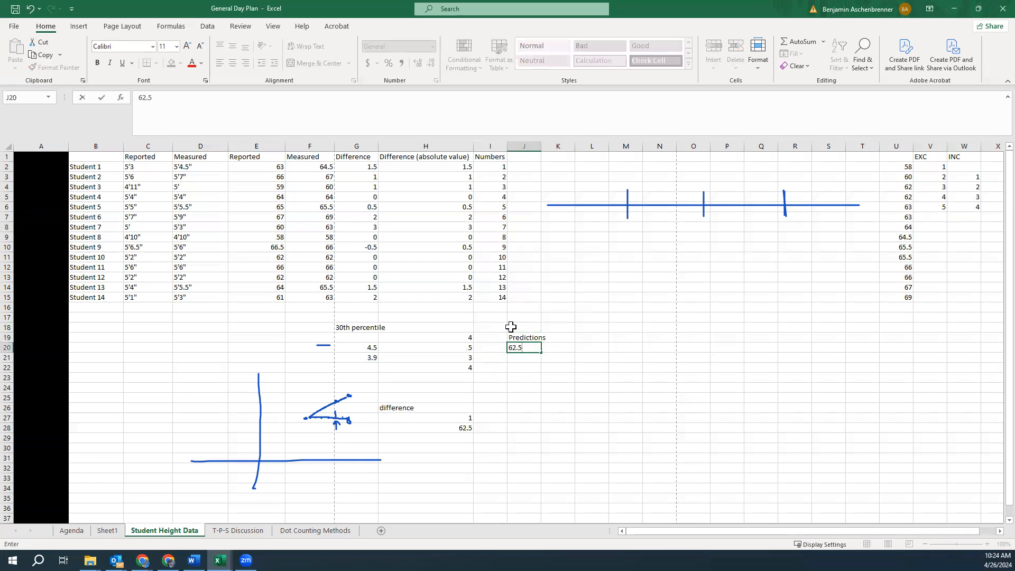
{"action": "key", "text": "Return"}
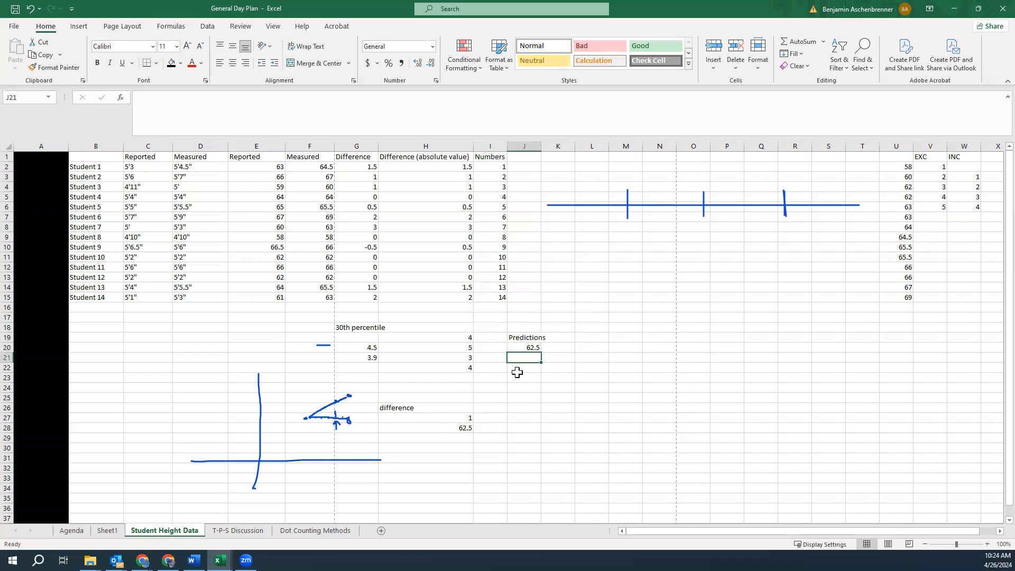
Label I20 as EXC and I21 as INC
{"action": "left_click", "coordinate": [490, 349]}
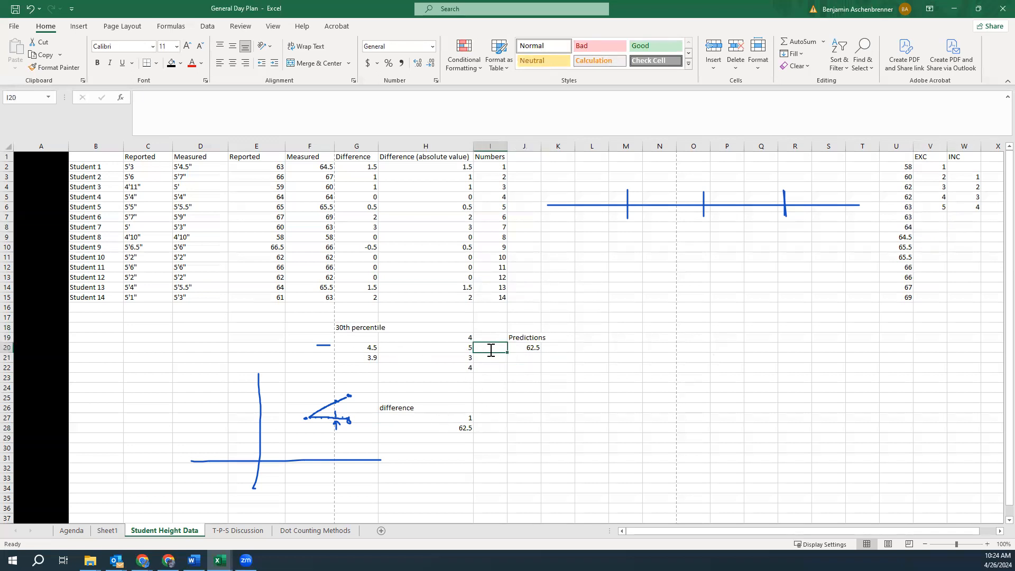
{"action": "type", "text": "EXC"}
{"action": "key", "text": "Return"}
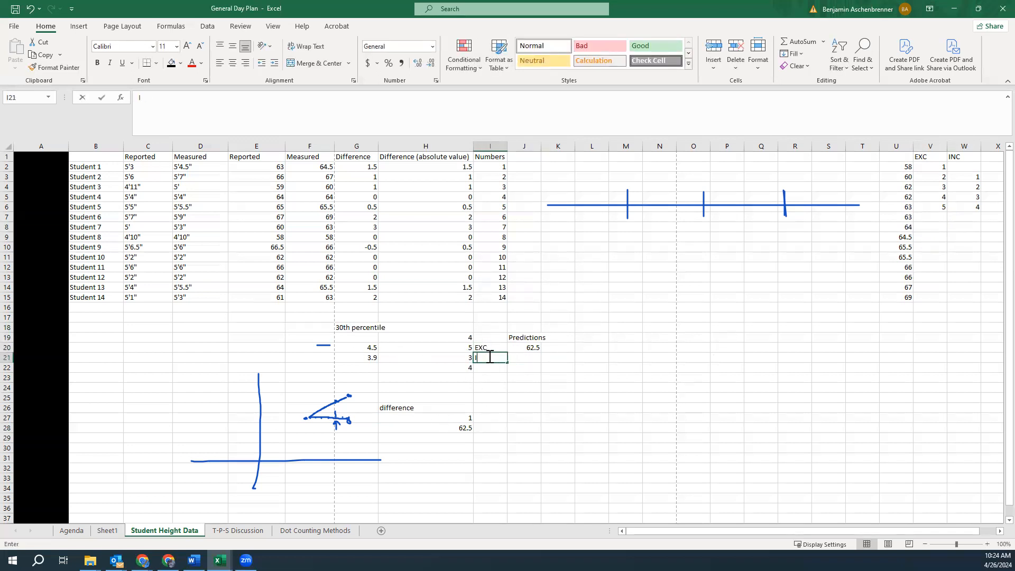
{"action": "type", "text": "INC"}
{"action": "left_click", "coordinate": [530, 359]}
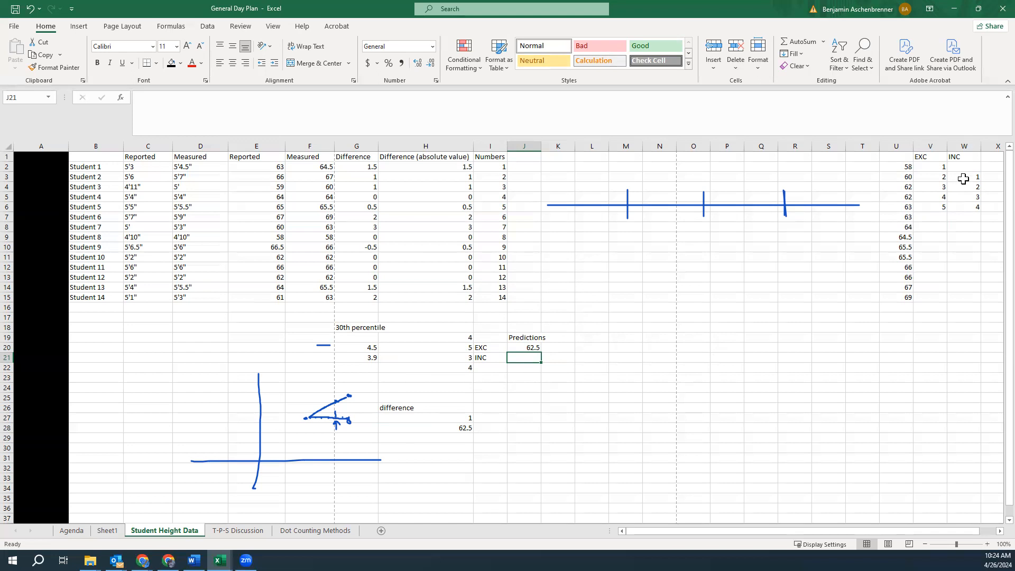
Edit the interpolation formula in H28 to =62+0.9*(1)
{"action": "left_click", "coordinate": [968, 177]}
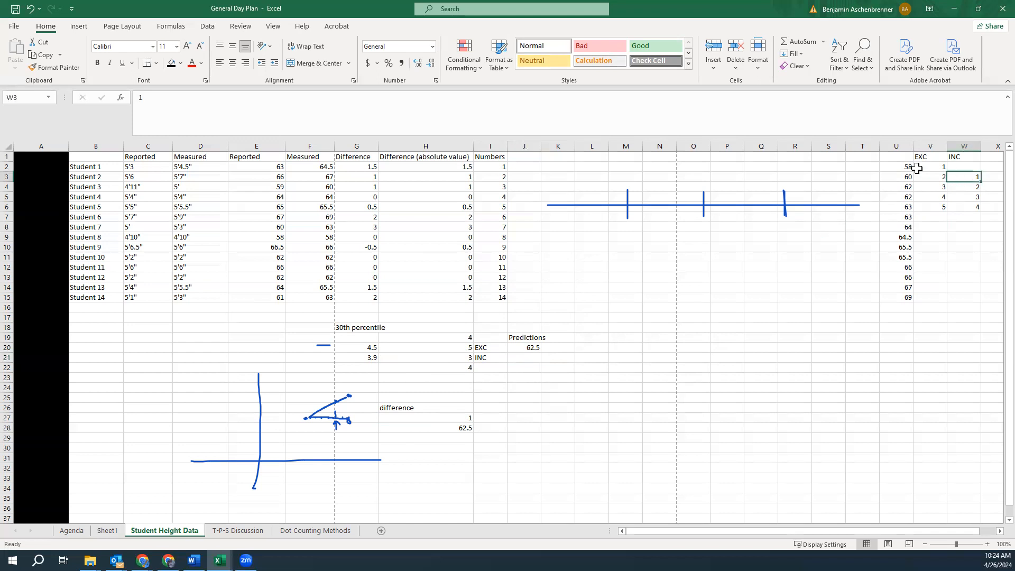
{"action": "left_click", "coordinate": [966, 166]}
{"action": "left_click", "coordinate": [971, 178]}
{"action": "left_click_drag", "start_coordinate": [977, 200], "coordinate": [975, 210]}
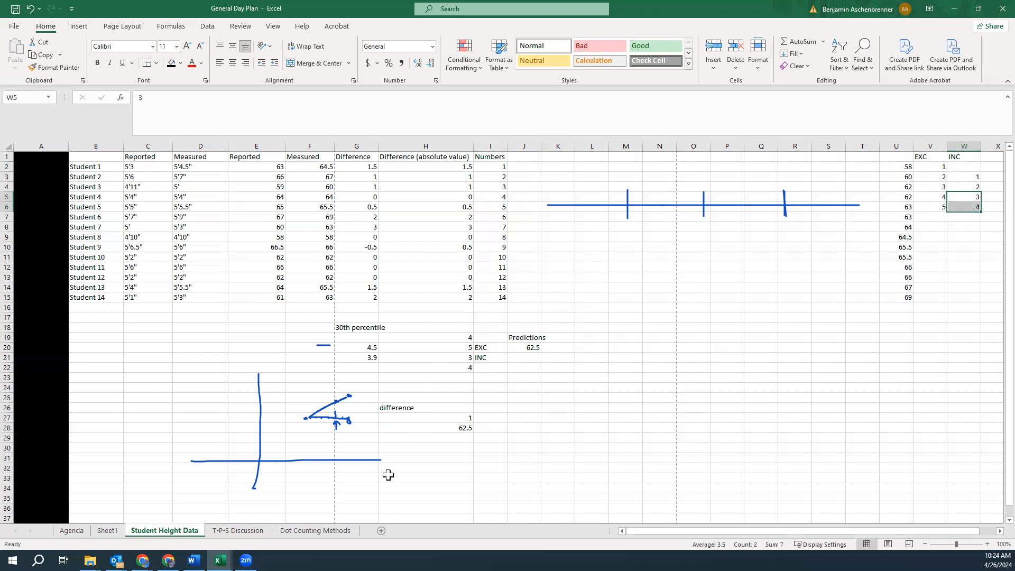
{"action": "left_click", "coordinate": [458, 419]}
{"action": "left_click", "coordinate": [446, 429]}
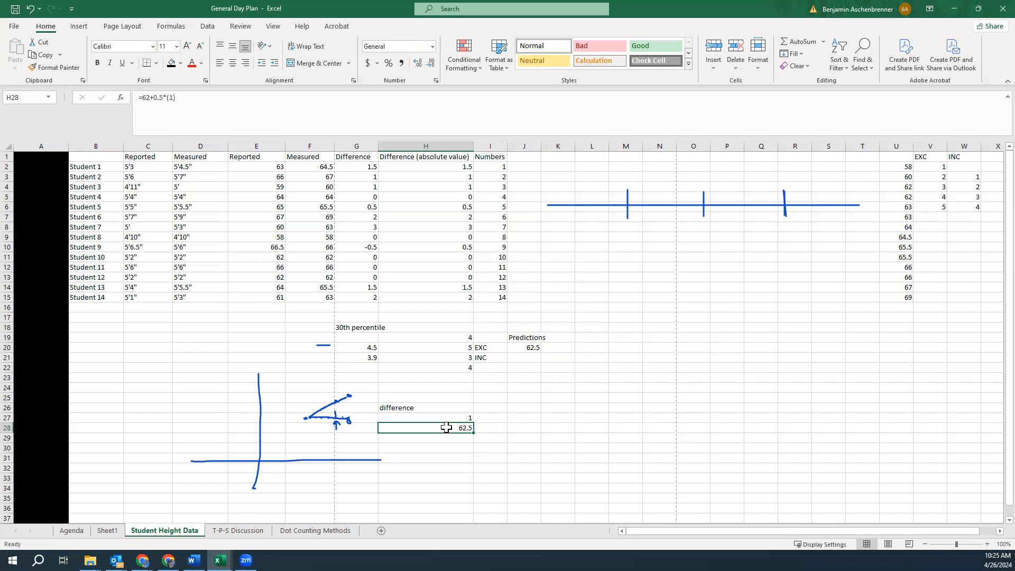
{"action": "double_click", "coordinate": [446, 429]}
{"action": "left_click", "coordinate": [405, 429]}
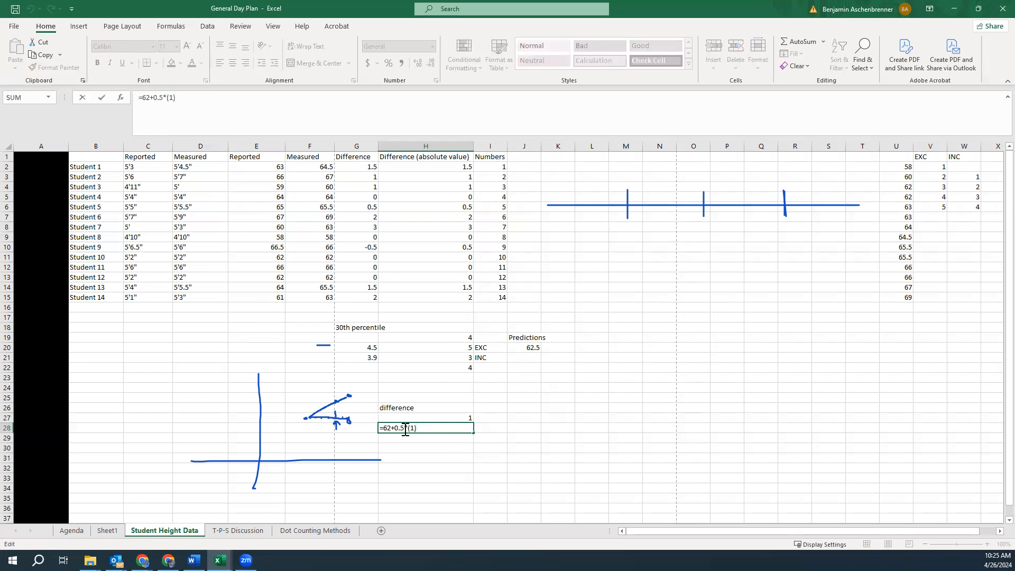
{"action": "key", "text": "BackSpace"}
{"action": "type", "text": "9"}
{"action": "key", "text": "Return"}
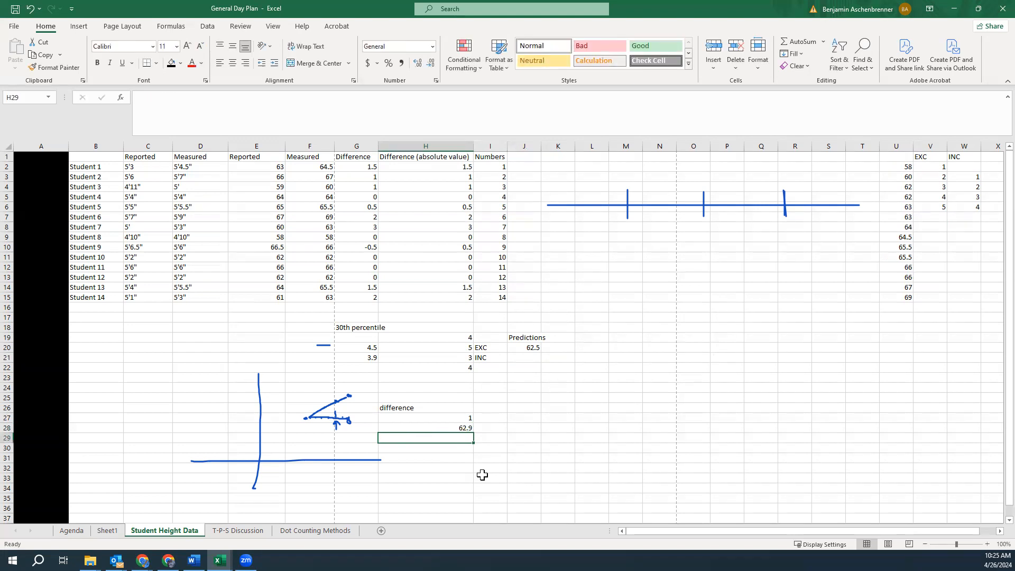
Enter the INC prediction 62.9 in J21 and widen column J
{"action": "left_click", "coordinate": [525, 357]}
{"action": "type", "text": "62.9"}
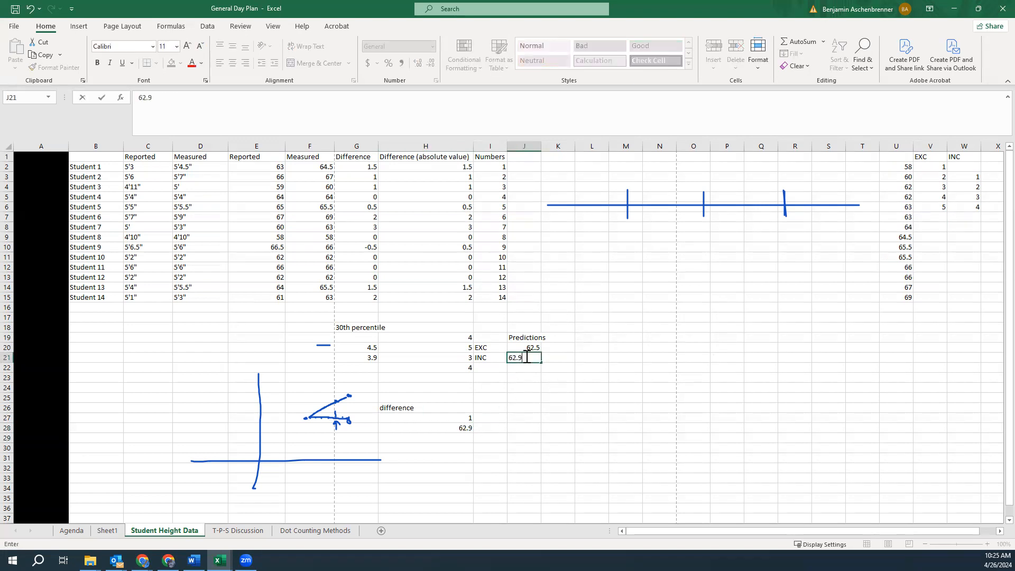
{"action": "key", "text": "Return"}
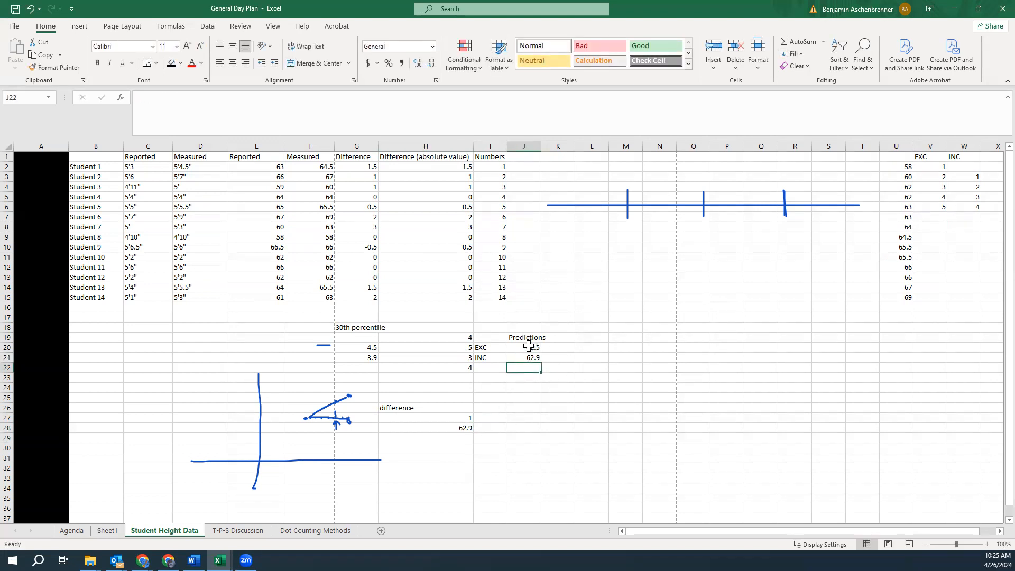
{"action": "left_click_drag", "start_coordinate": [541, 146], "coordinate": [553, 146]}
Enter =PERCENTILE.EXC(F2:F15,30%) in K20 for the measured heights
{"action": "left_click", "coordinate": [574, 336]}
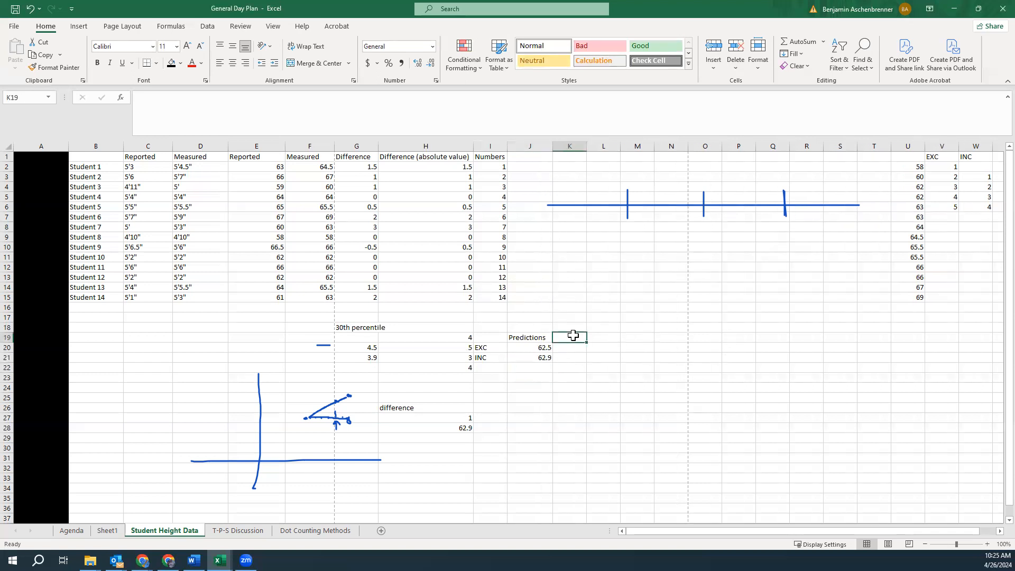
{"action": "key", "text": "Down"}
{"action": "type", "text": "=perce"}
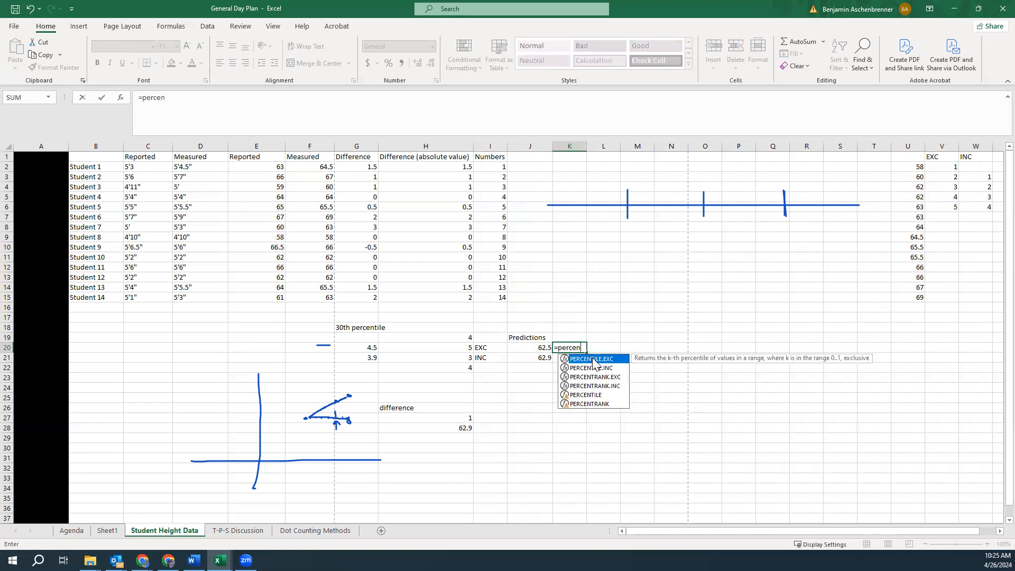
{"action": "type", "text": "n"}
{"action": "double_click", "coordinate": [595, 360]}
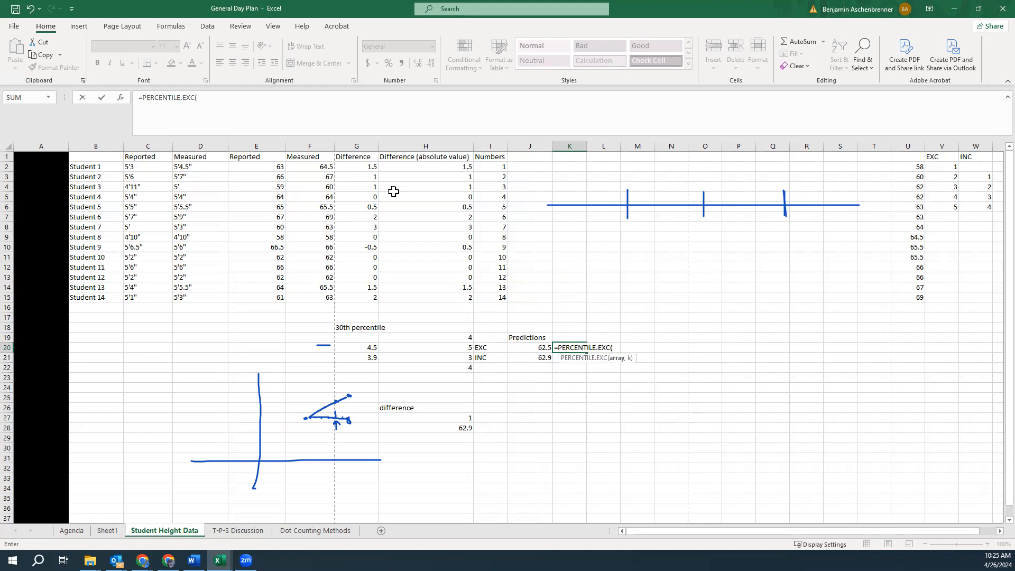
{"action": "left_click_drag", "start_coordinate": [322, 168], "coordinate": [318, 295]}
{"action": "type", "text": ",30%)"}
{"action": "key", "text": "Return"}
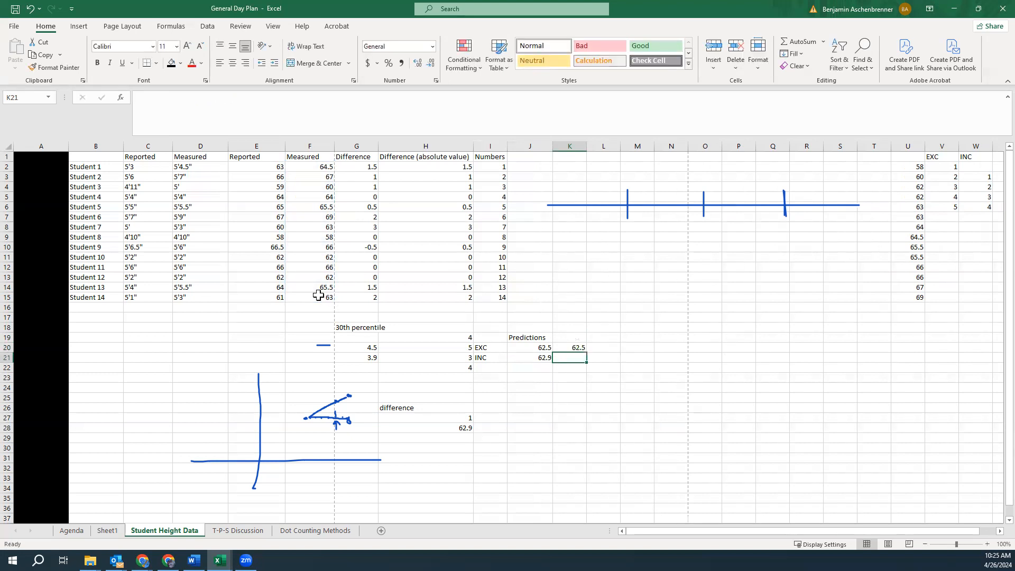
Enter =PERCENTILE.INC(F2:F15,30%) in K21 and select both function results to compare
{"action": "type", "text": "=perce"}
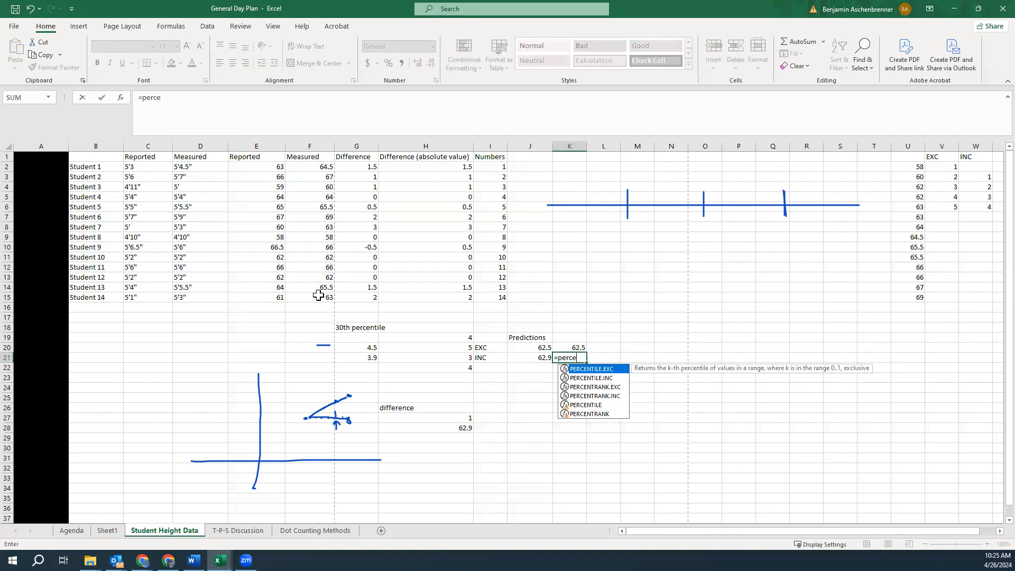
{"action": "double_click", "coordinate": [597, 377]}
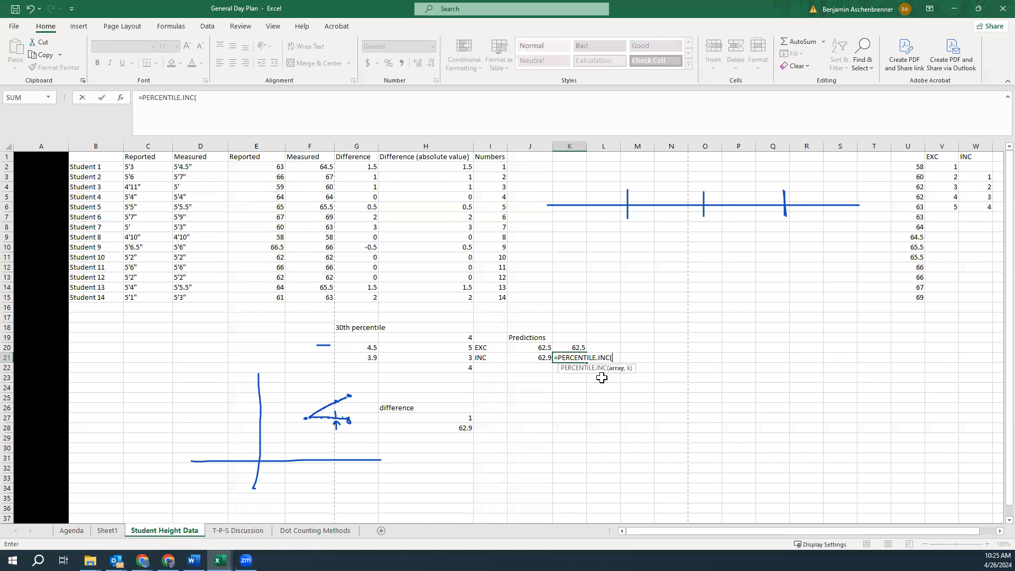
{"action": "left_click_drag", "start_coordinate": [309, 167], "coordinate": [320, 298]}
{"action": "type", "text": ",3"}
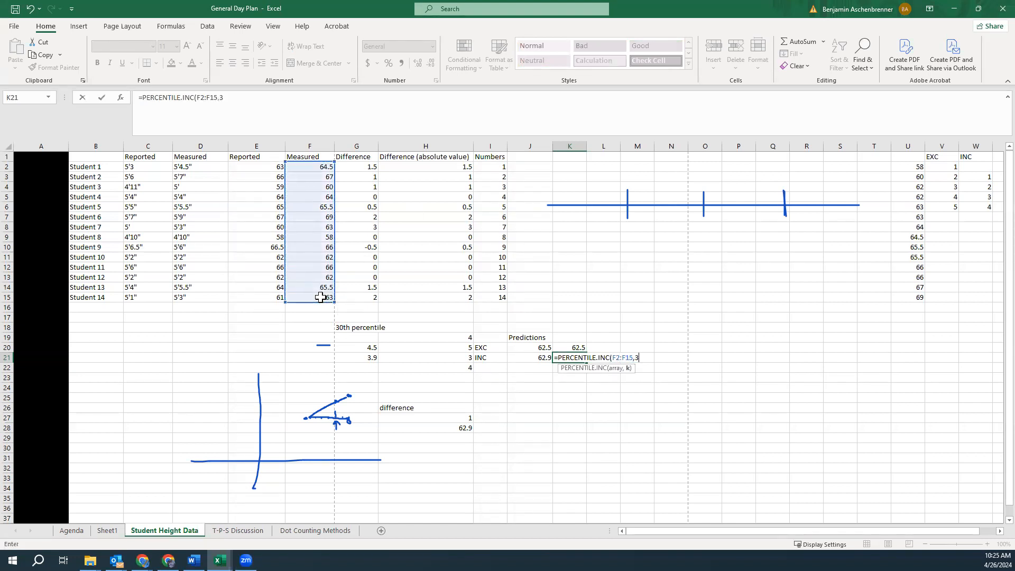
{"action": "type", "text": "0%)"}
{"action": "key", "text": "Return"}
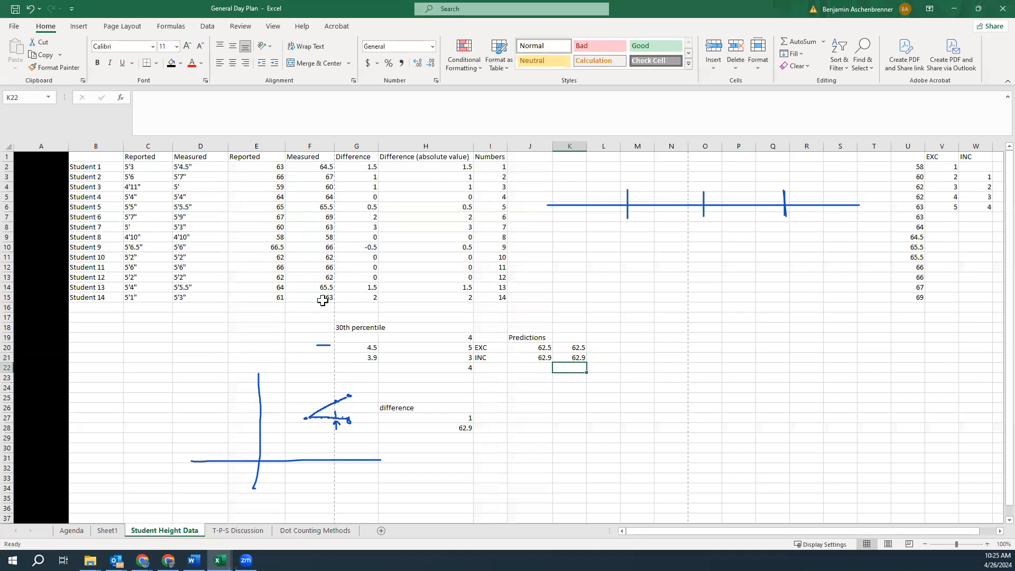
{"action": "left_click_drag", "start_coordinate": [577, 348], "coordinate": [577, 358]}
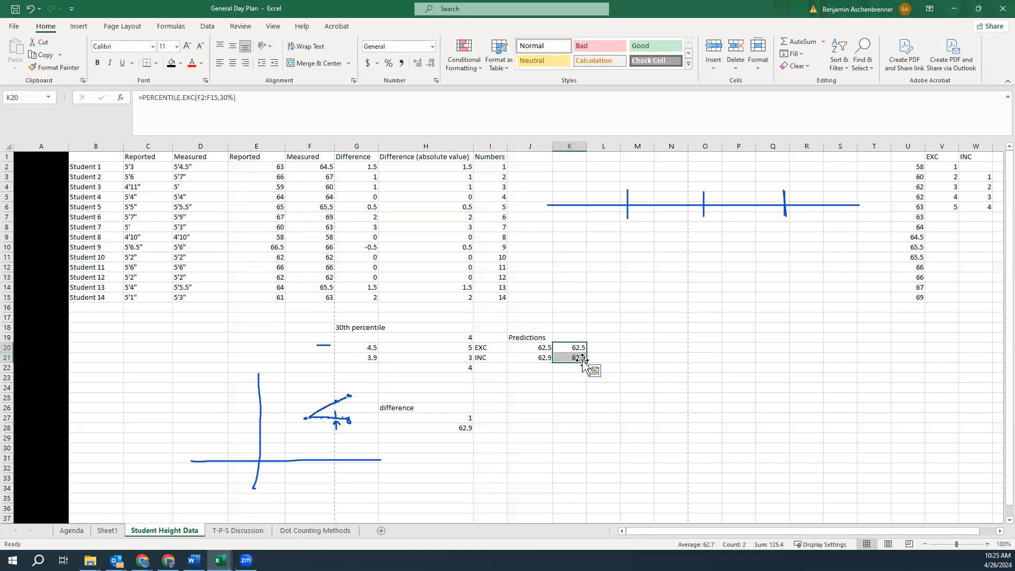